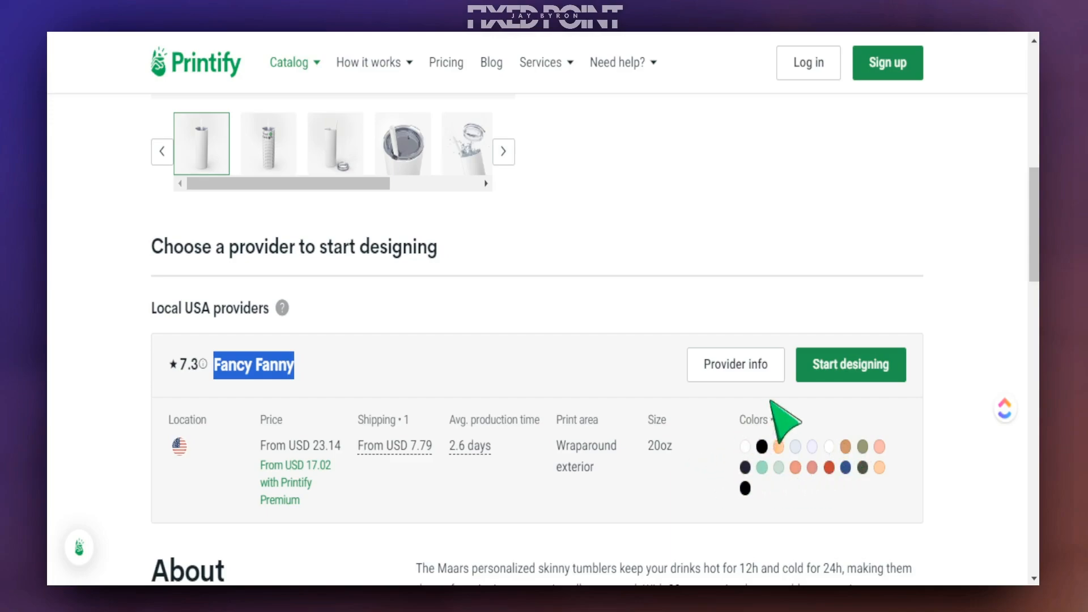
- Examine the Bottles & Tumblers catalog for the USA market, comparing product prices with and without Printify Premium
click(820, 371)
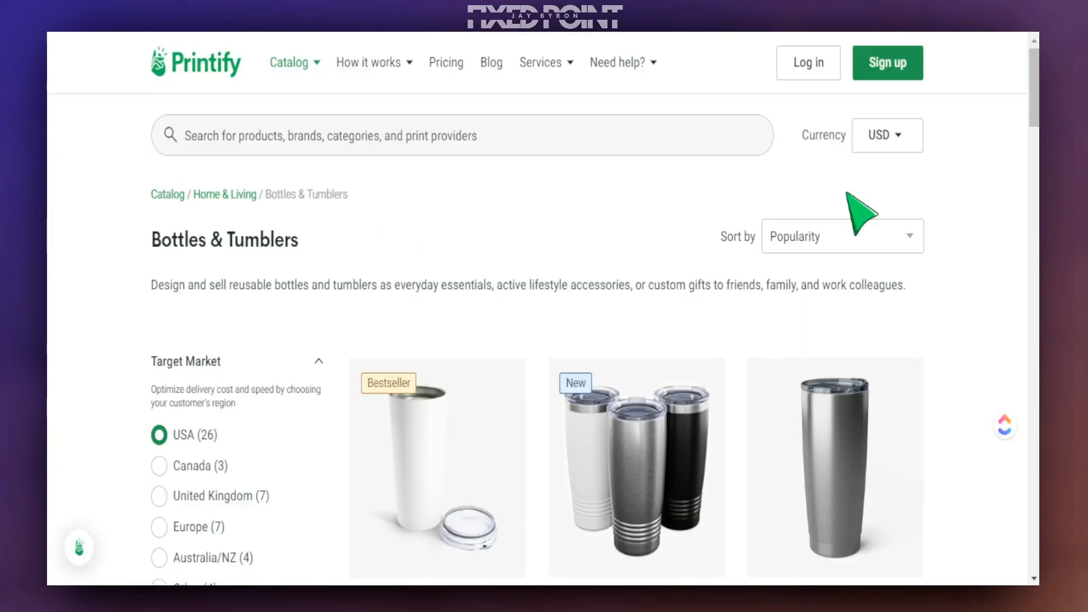
scroll(658, 344, down, 5)
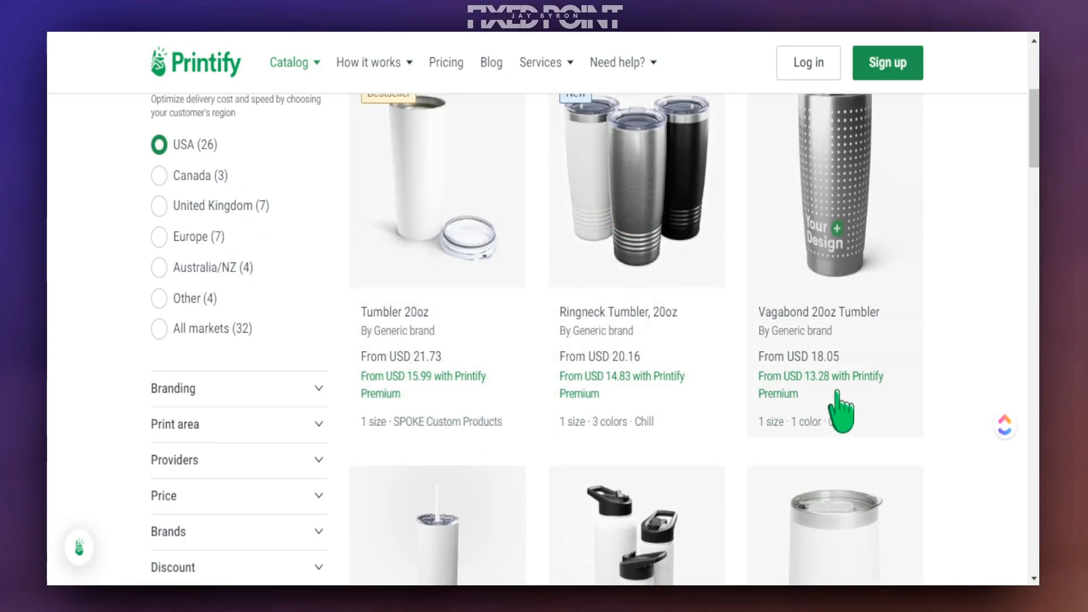
scroll(422, 354, down, 7)
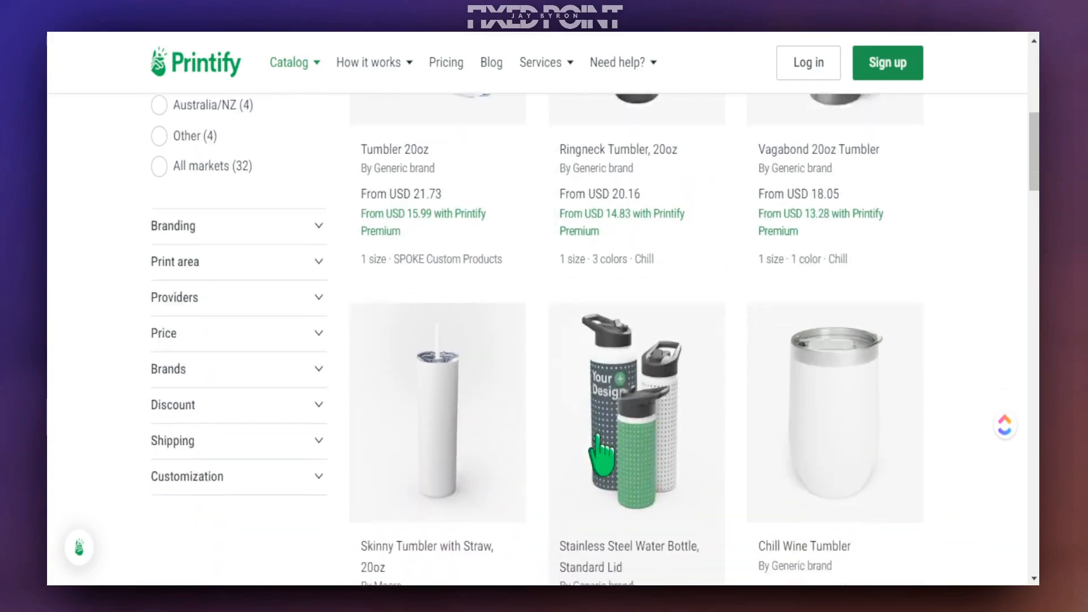
scroll(649, 442, down, 7)
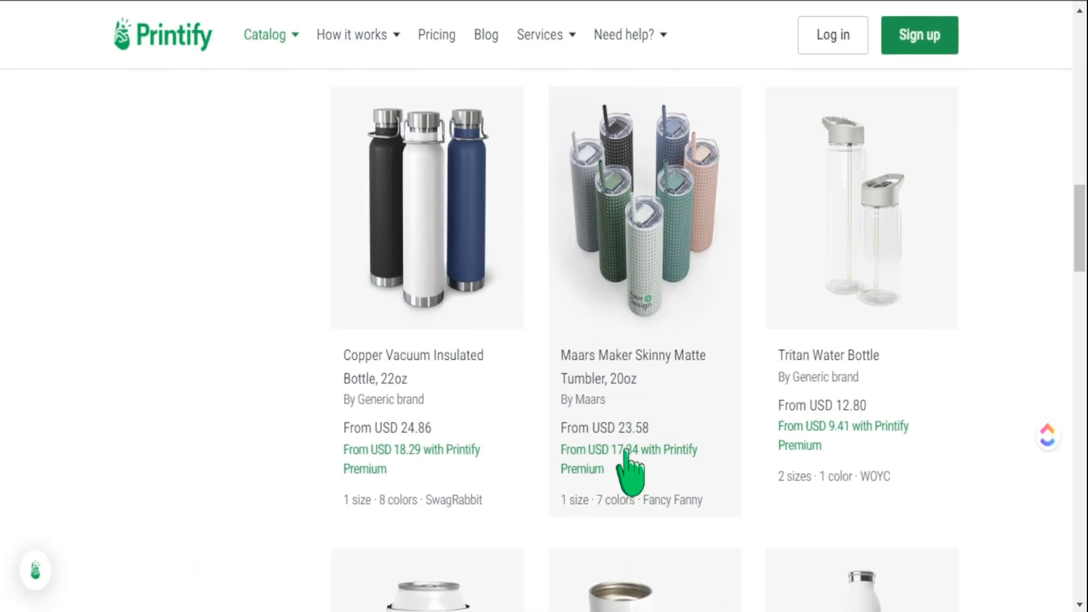
scroll(626, 451, down, 2)
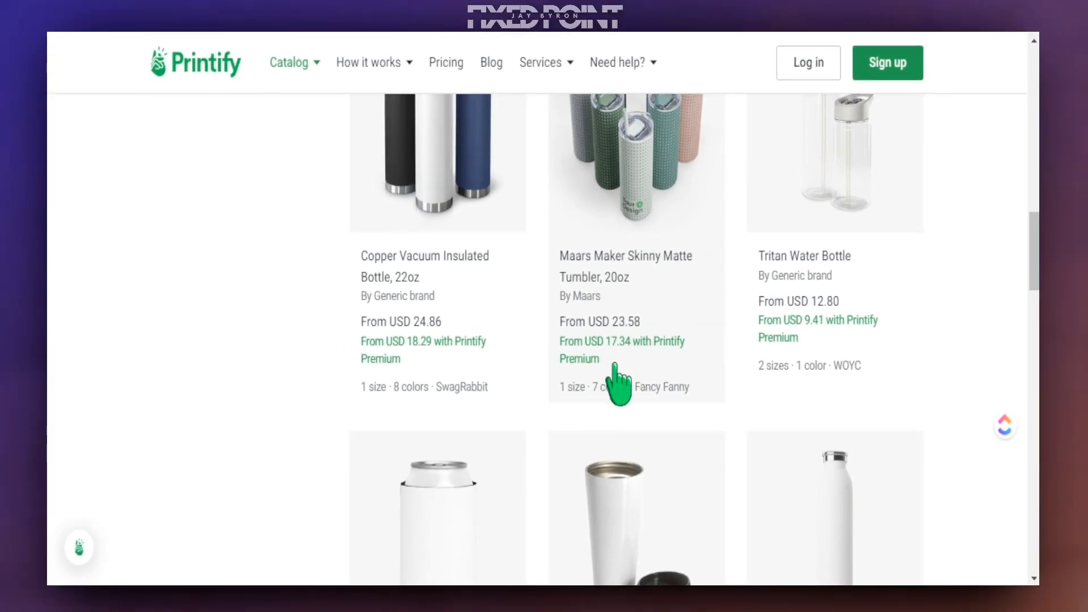
- Open the Printify pricing page and review its subscription plans
click(446, 64)
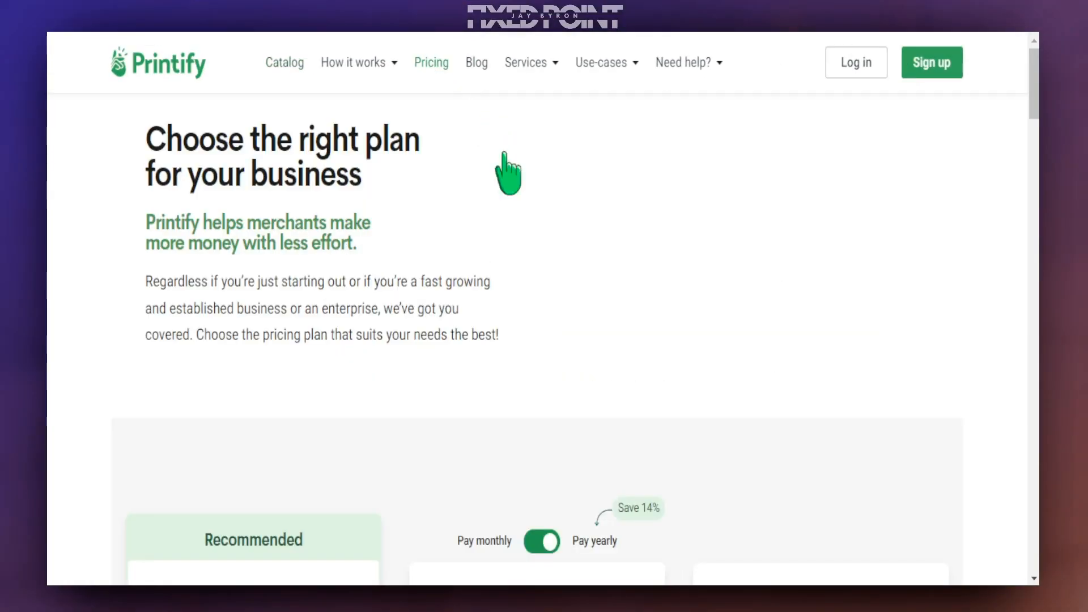
scroll(567, 340, down, 2)
scroll(564, 323, down, 5)
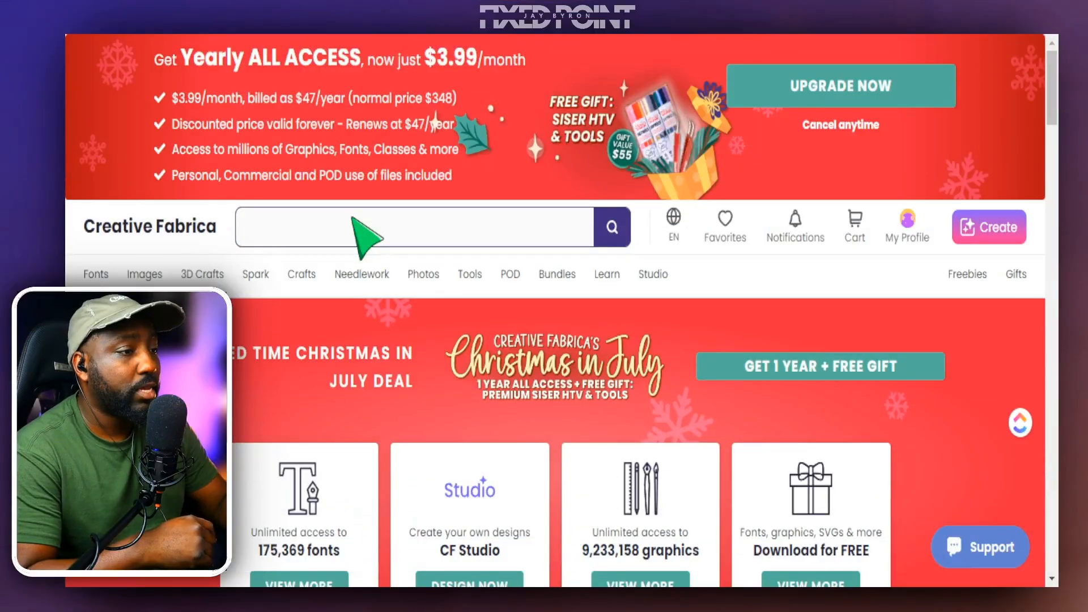
- Search Creative Fabrica for "mom shirt" designs
click(364, 224)
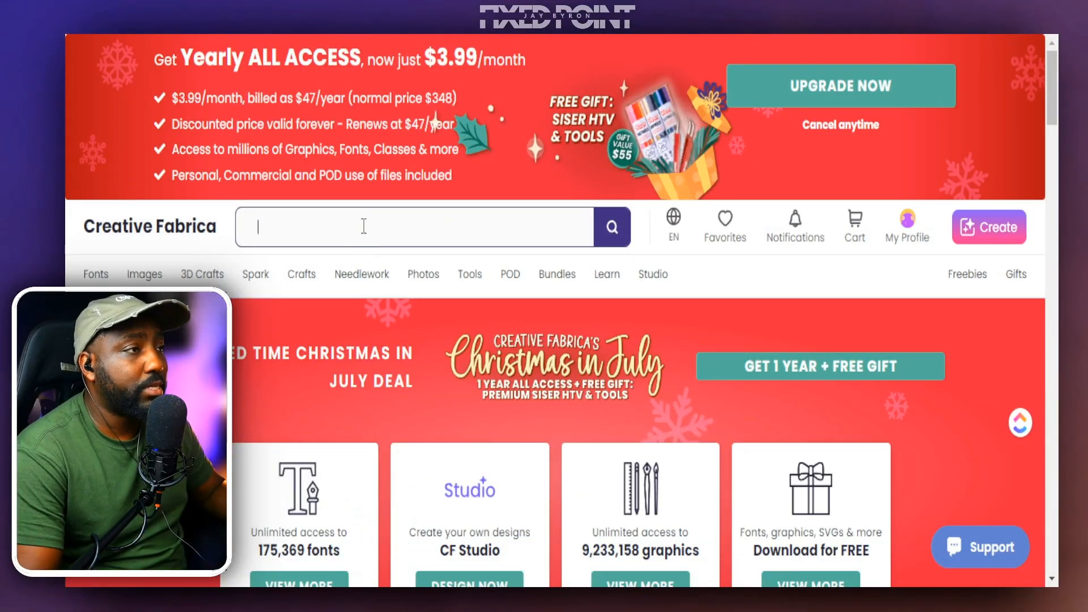
text(mom shirt)
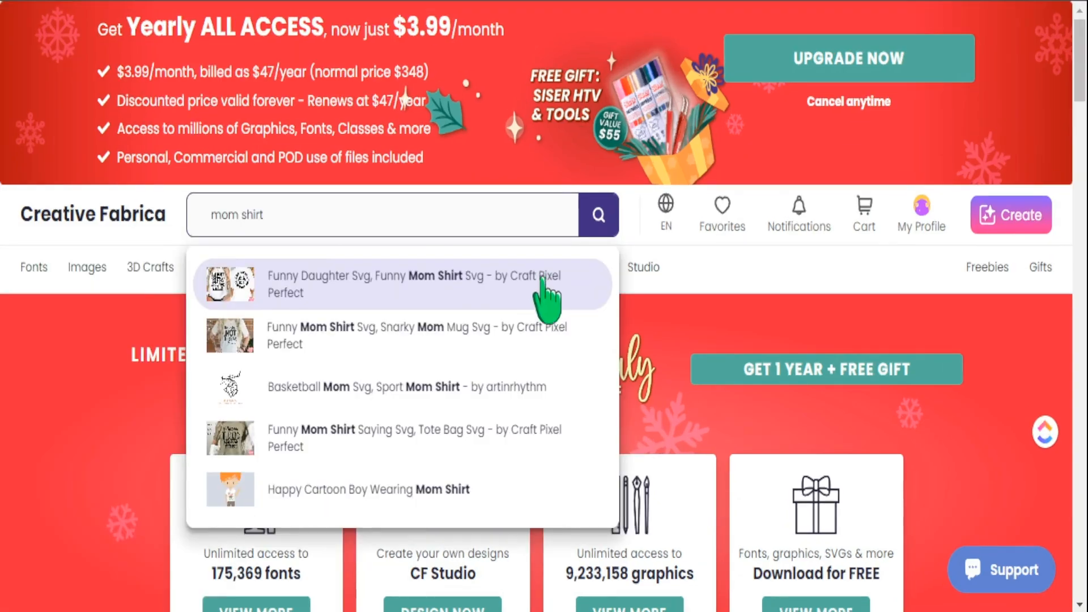
key(Return)
- Look through the mom shirt search results for slogans, layouts and niches that could inspire a design
scroll(567, 351, down, 5)
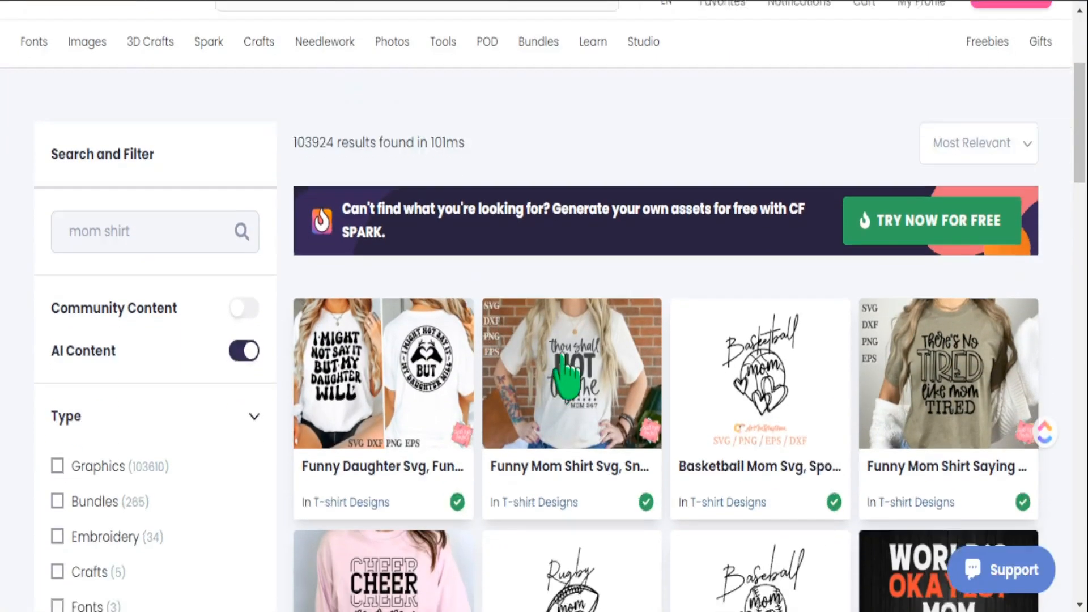
scroll(735, 368, down, 4)
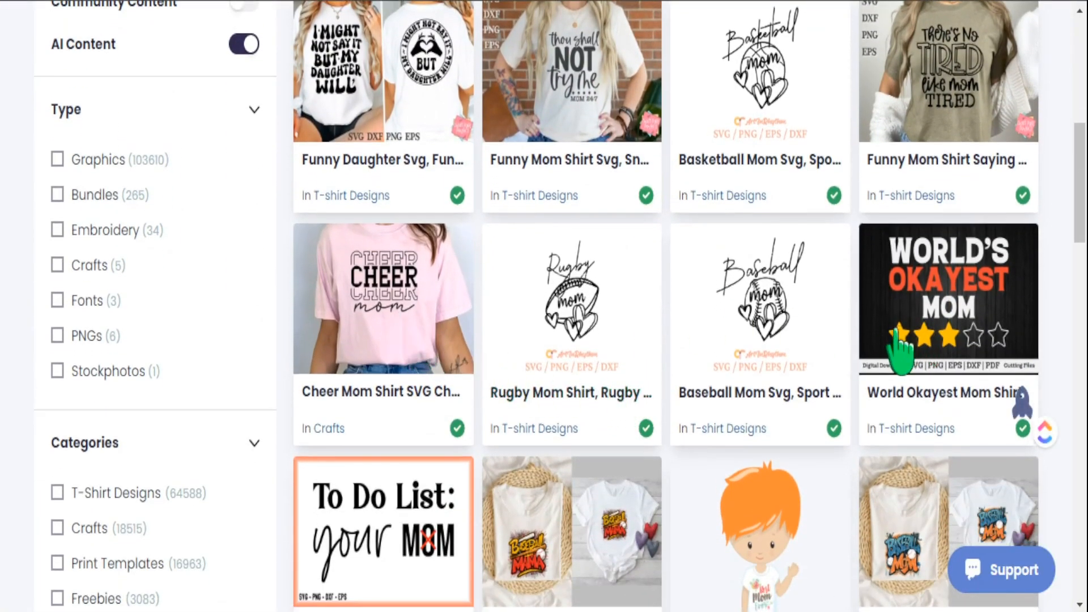
scroll(900, 348, down, 8)
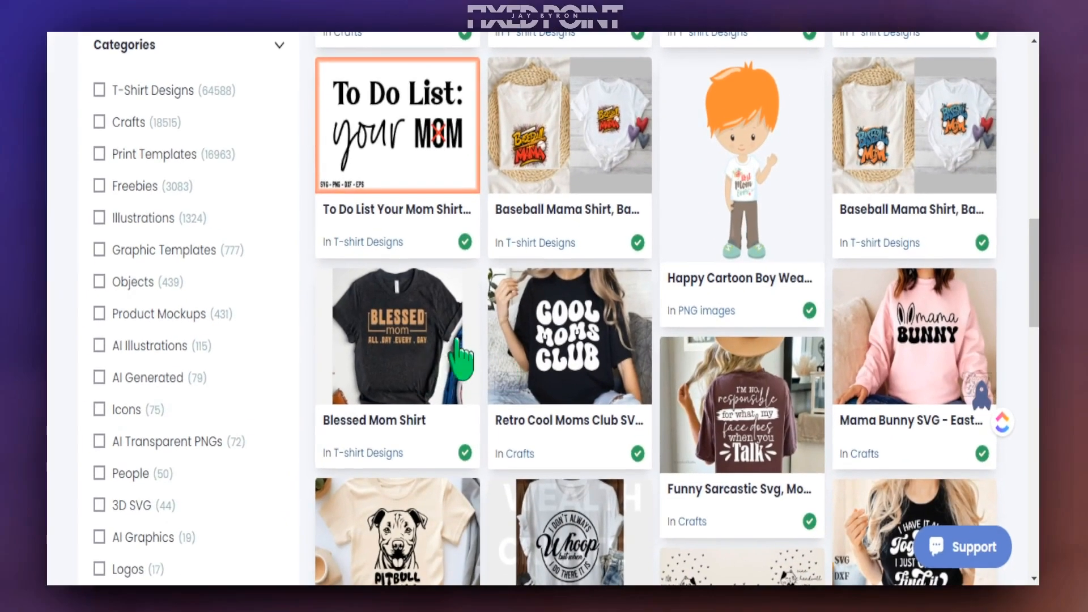
scroll(447, 374, down, 7)
scroll(396, 340, up, 4)
scroll(343, 312, up, 6)
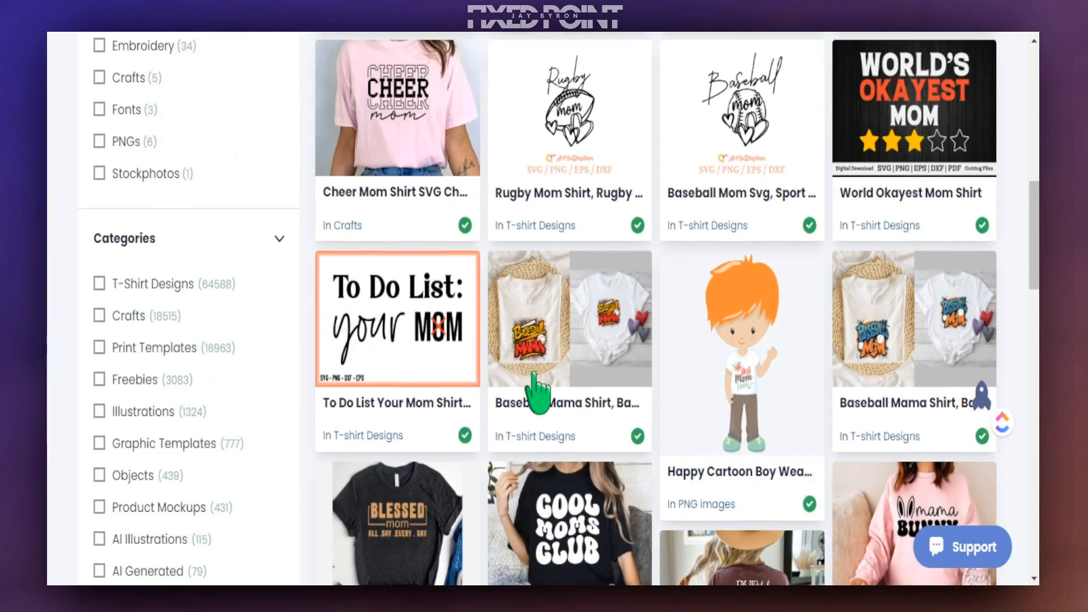
scroll(526, 380, down, 10)
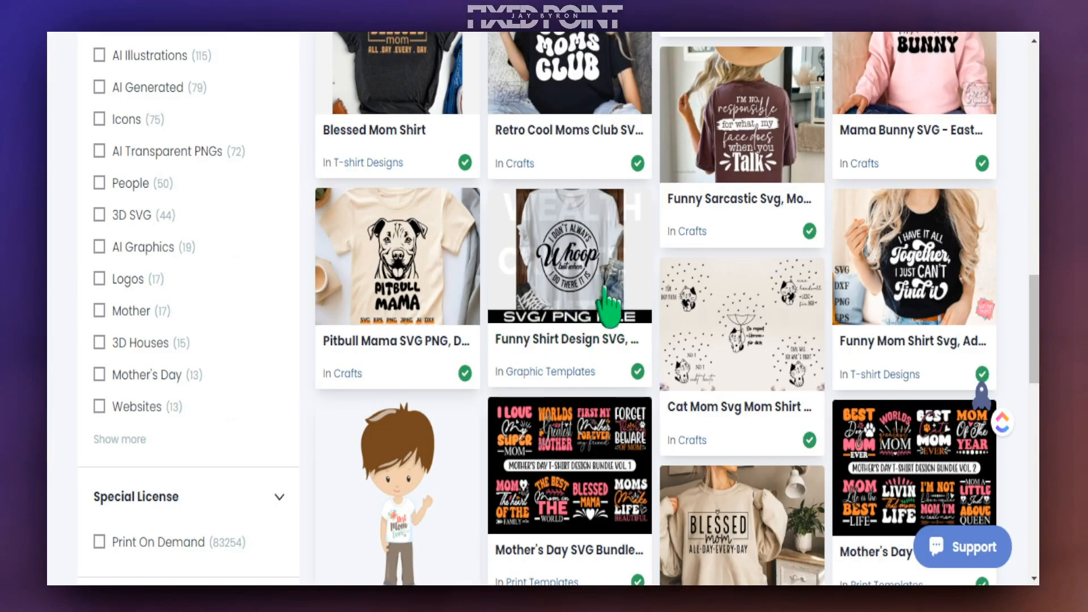
scroll(609, 306, down, 15)
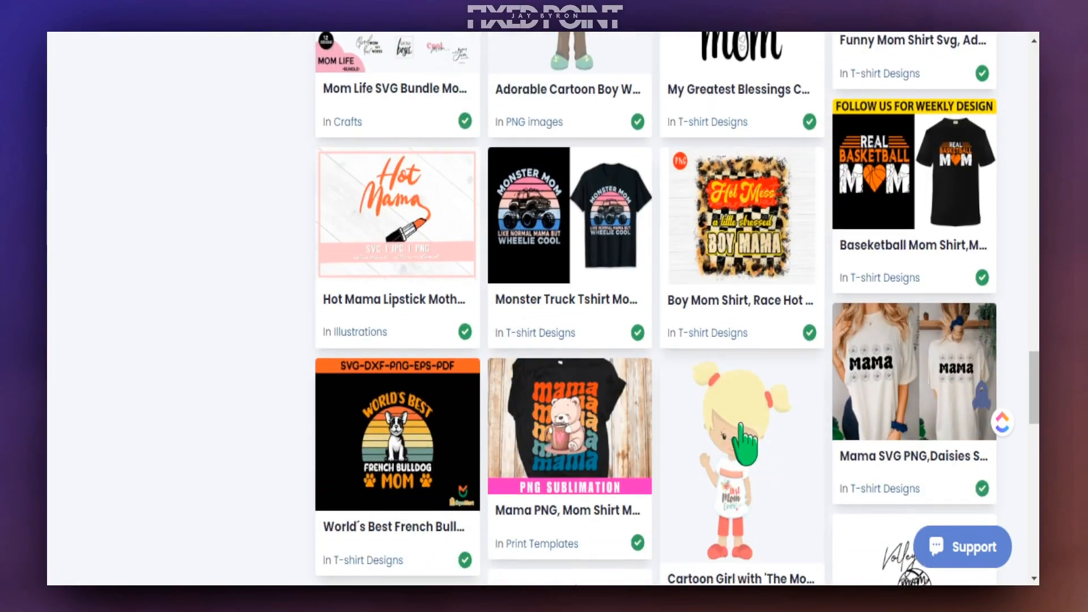
scroll(739, 424, down, 3)
scroll(697, 408, down, 5)
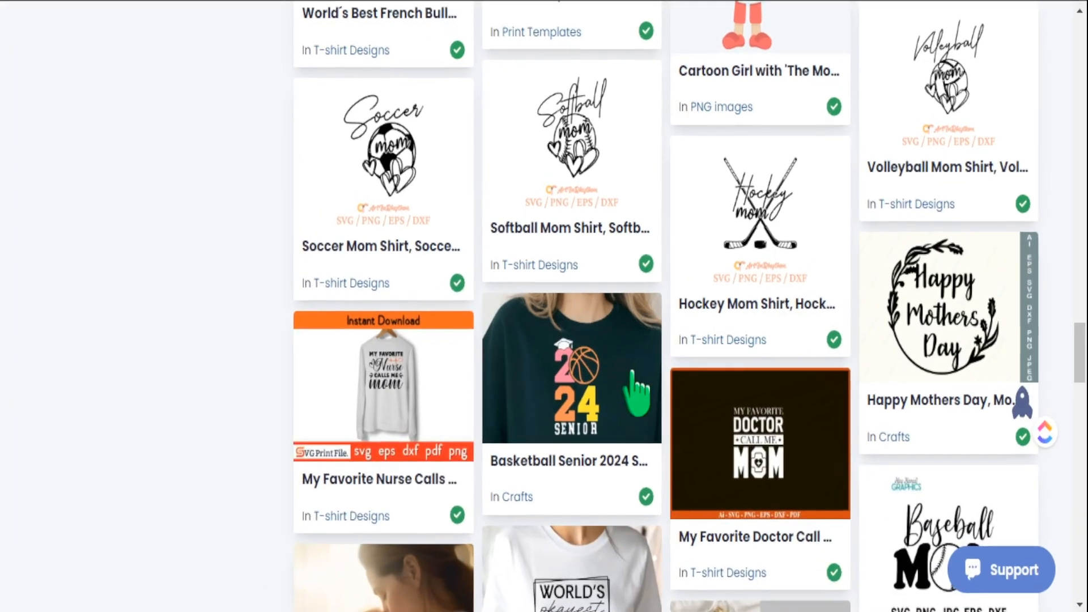
scroll(629, 390, down, 5)
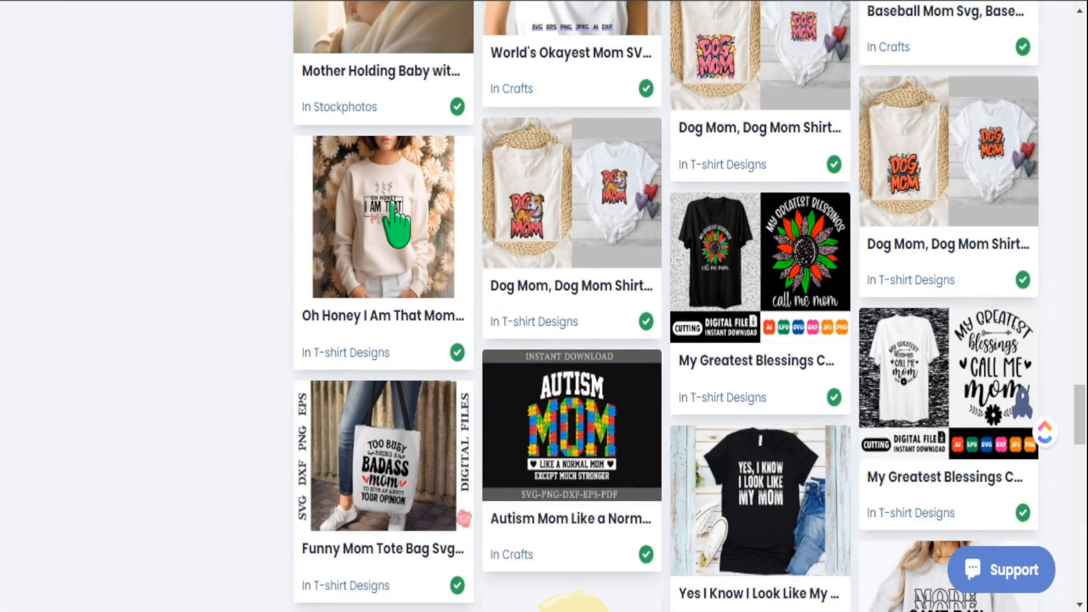
scroll(554, 359, down, 4)
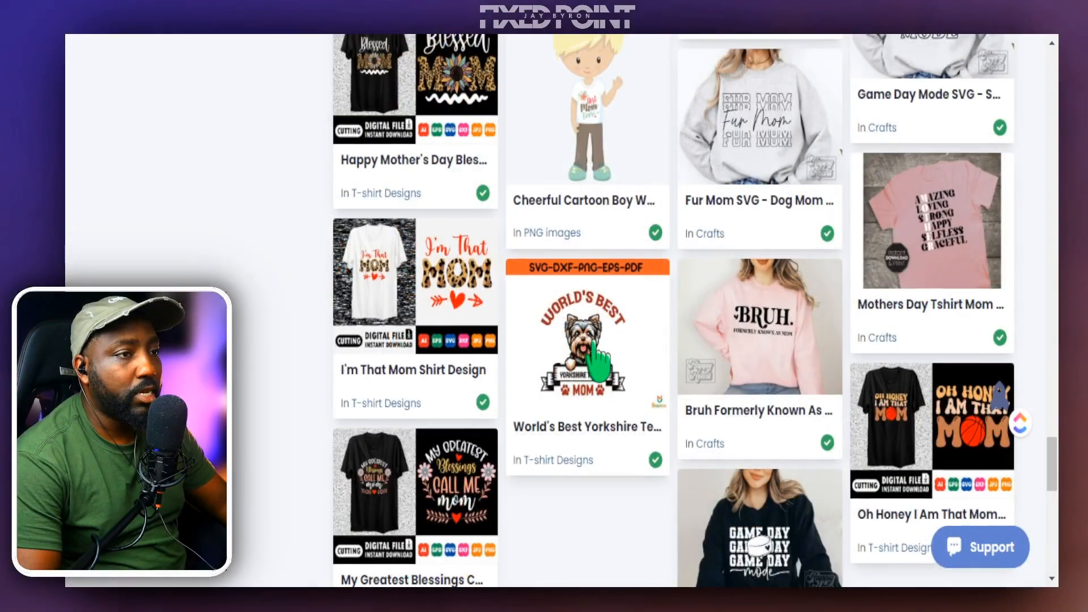
scroll(593, 341, down, 6)
scroll(595, 352, up, 14)
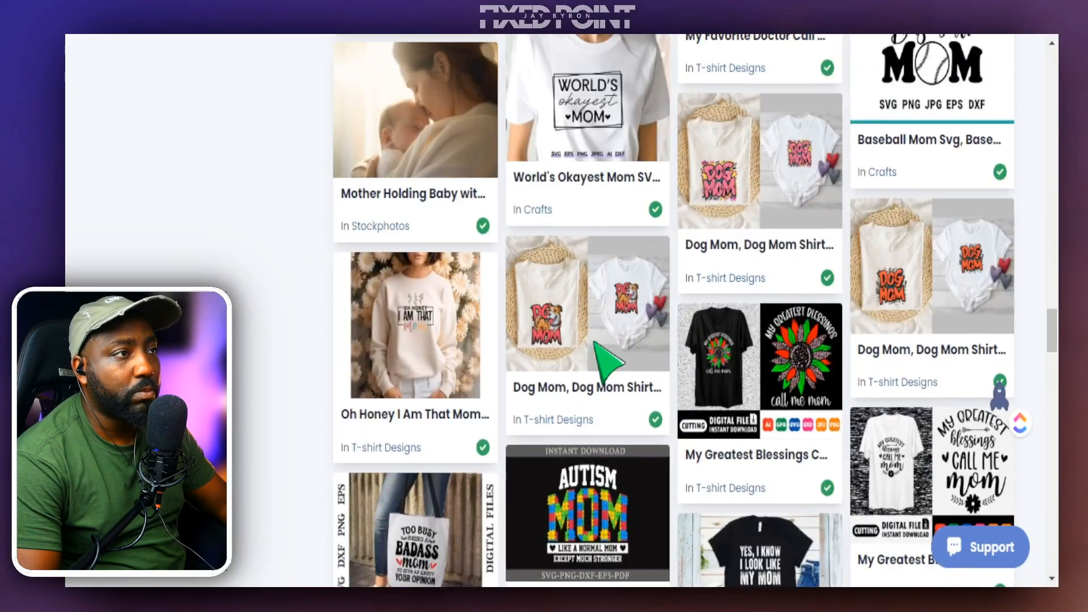
scroll(606, 363, up, 15)
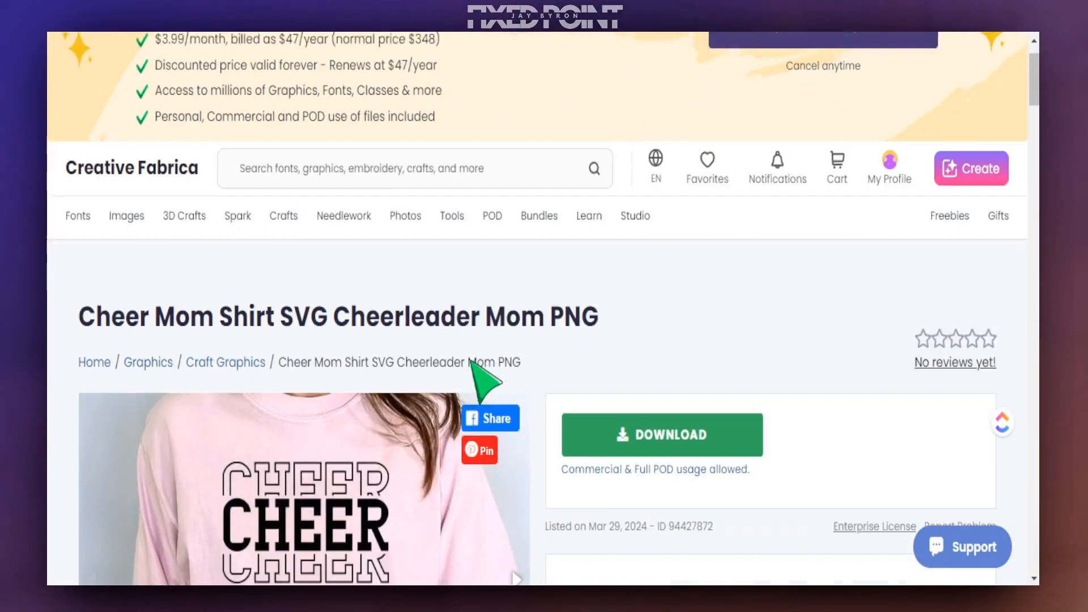
- Examine the Cheer Mom Shirt SVG product page, including its description, included file formats and the designer's other graphics
scroll(315, 422, down, 4)
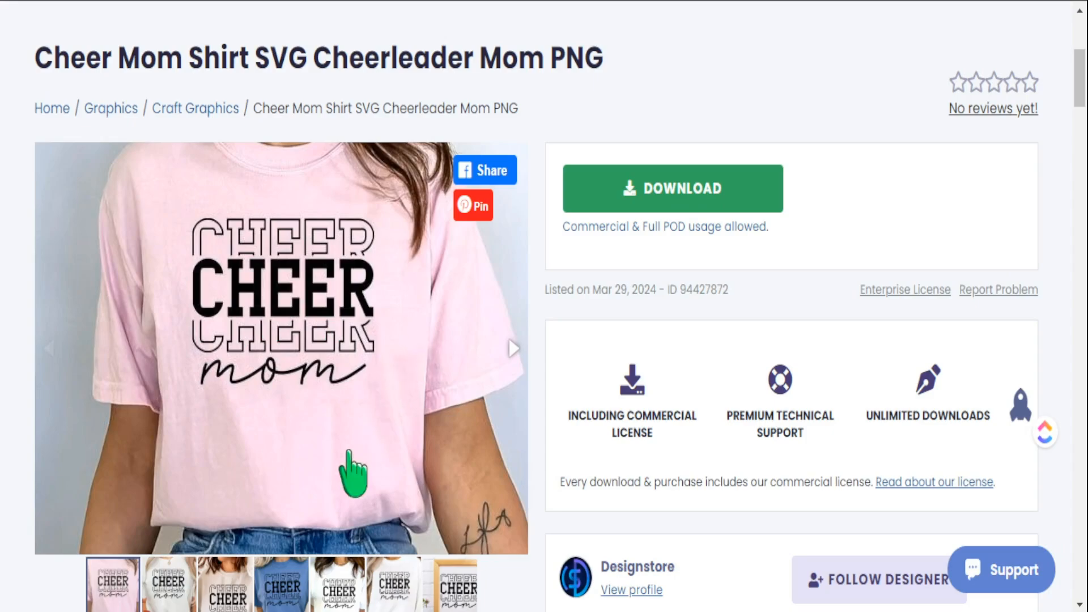
scroll(820, 510, down, 12)
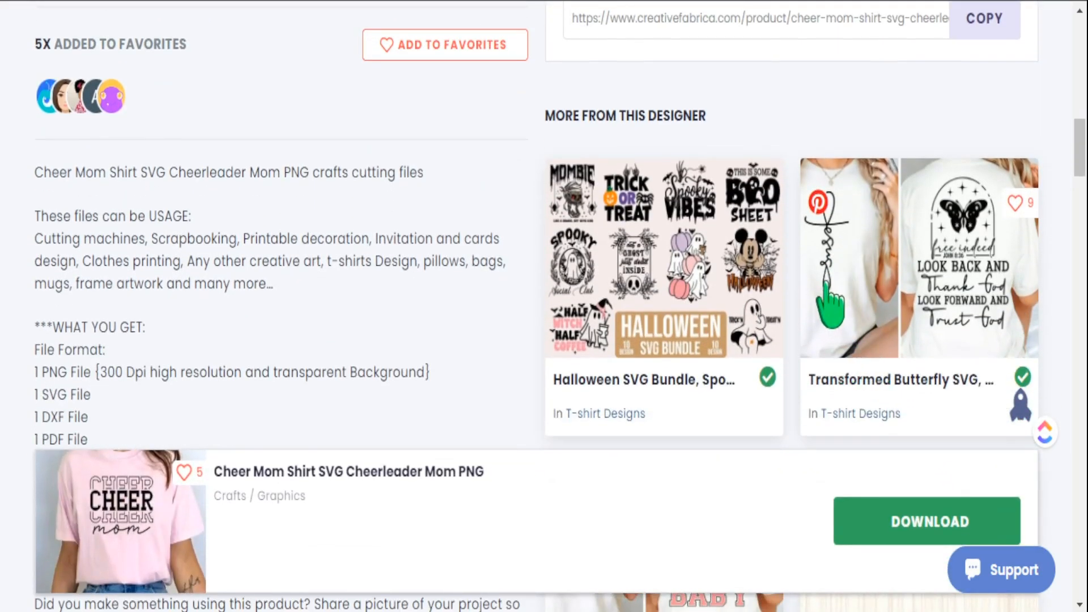
scroll(826, 283, down, 5)
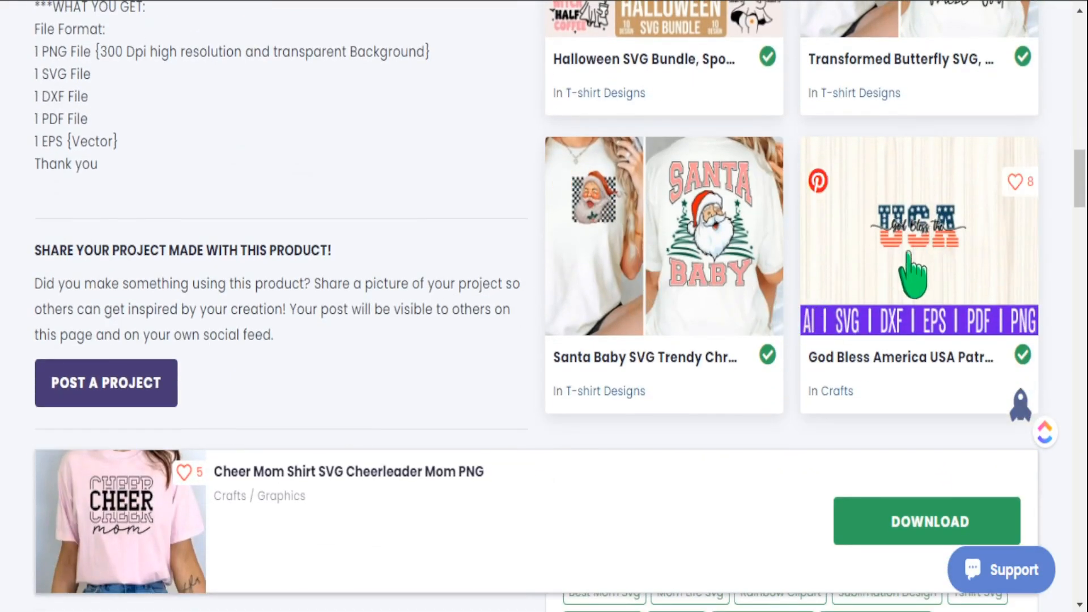
scroll(767, 309, up, 15)
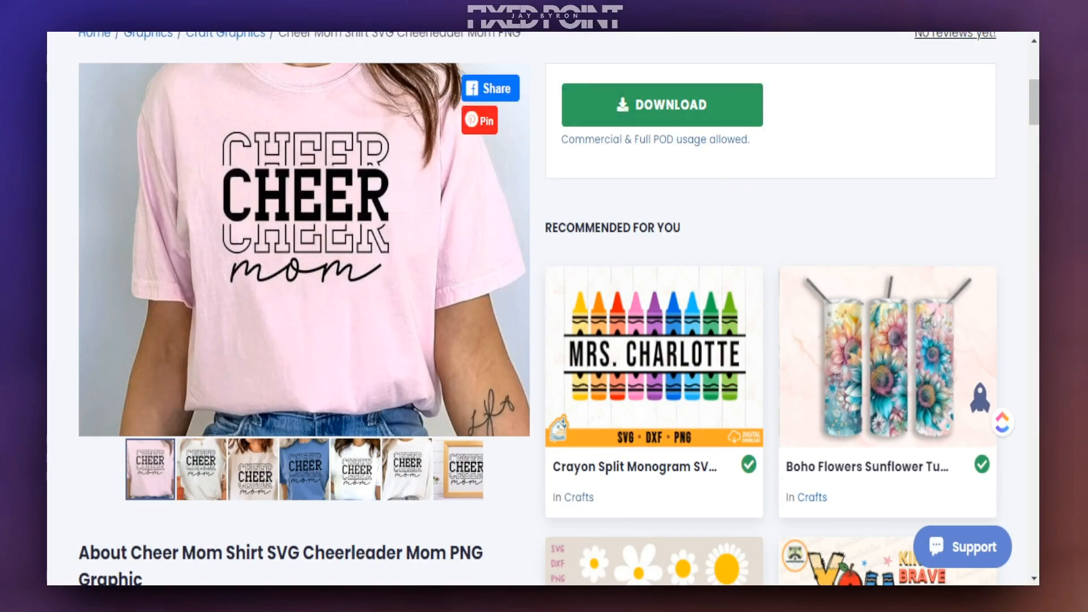
- Open Kittl in a new browser tab
key(ctrl+t)
text(kit)
key(Return)
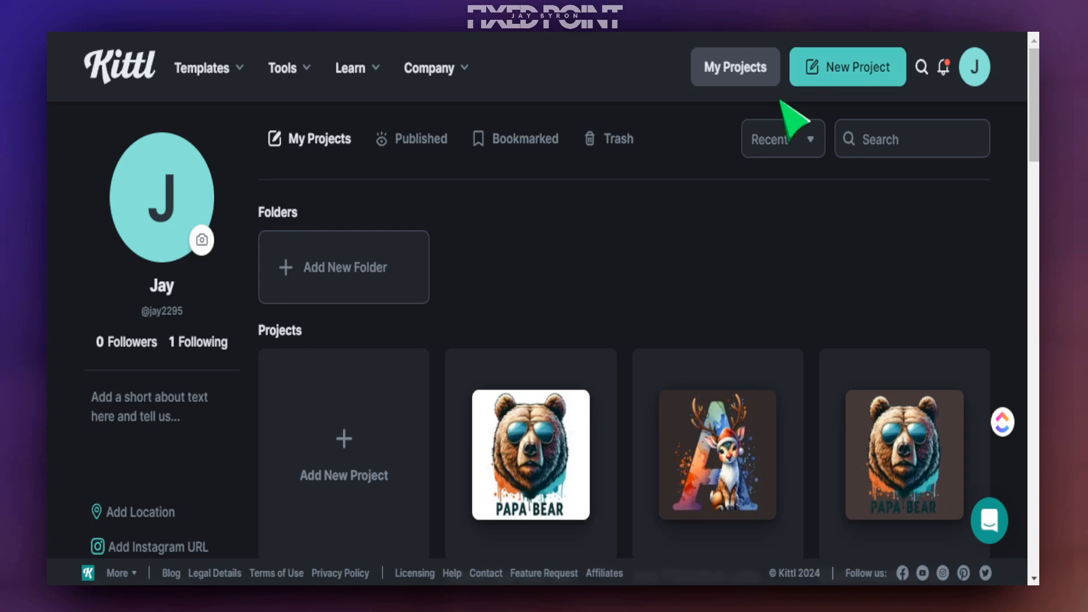
- Create a new project with a custom artboard sized in inches and select its artboard
click(832, 68)
click(753, 231)
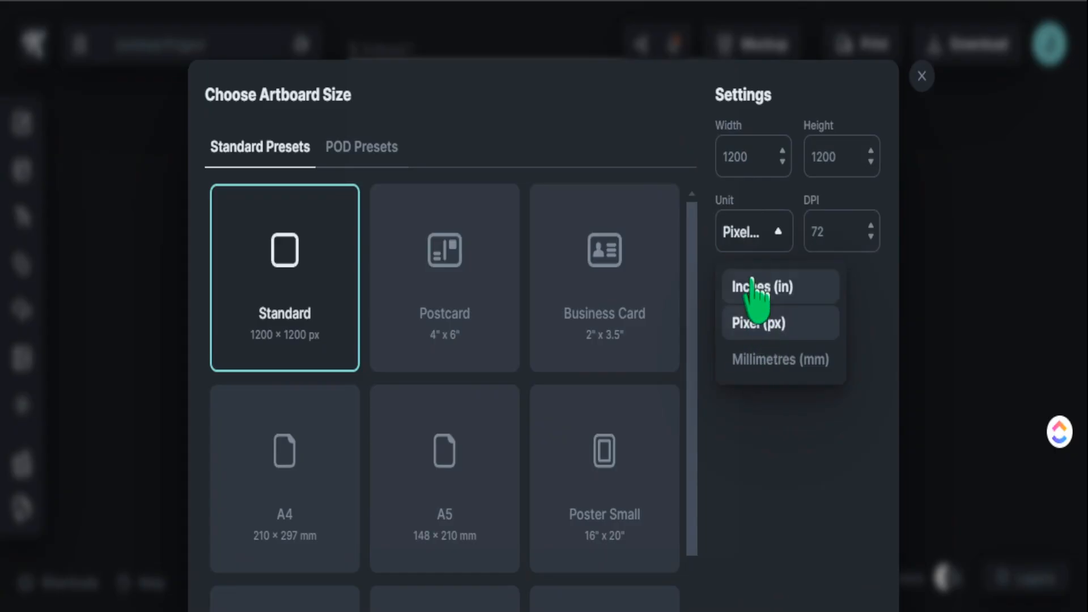
click(753, 287)
click(758, 150)
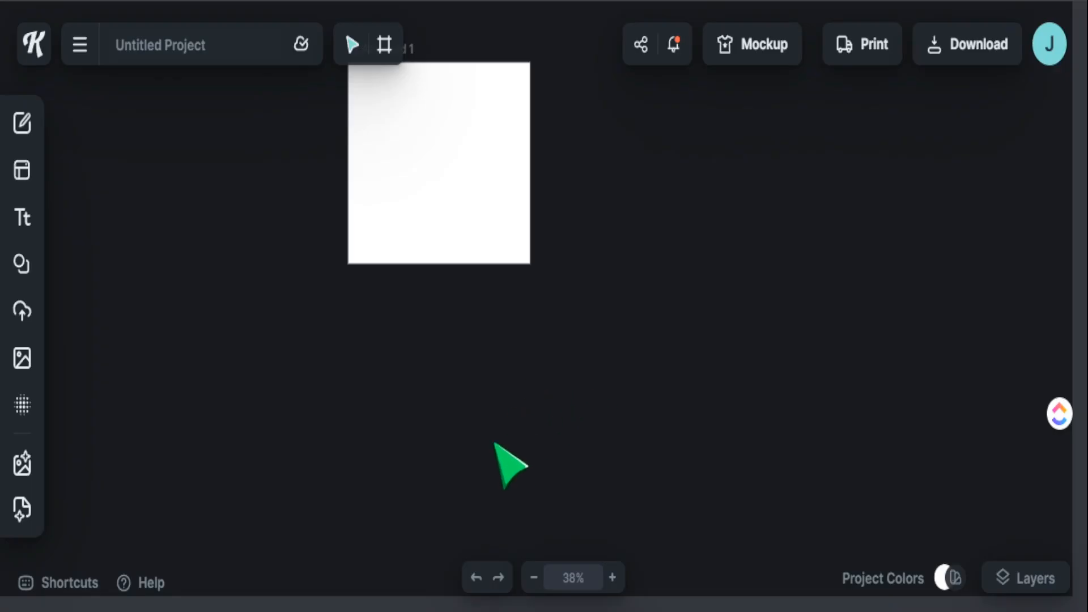
scroll(472, 450, up, 3)
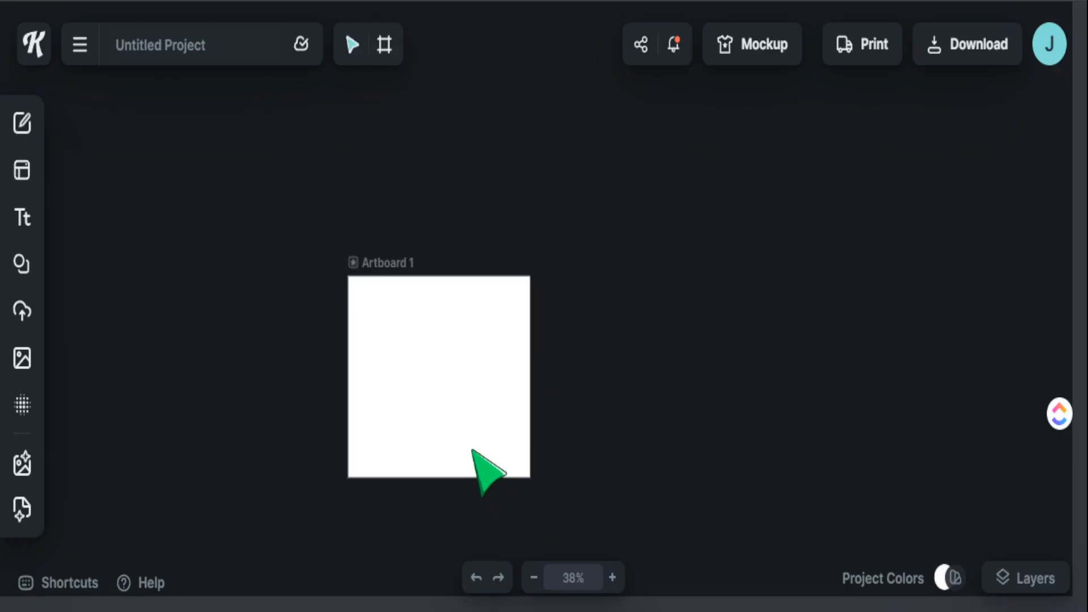
click(369, 263)
click(612, 577)
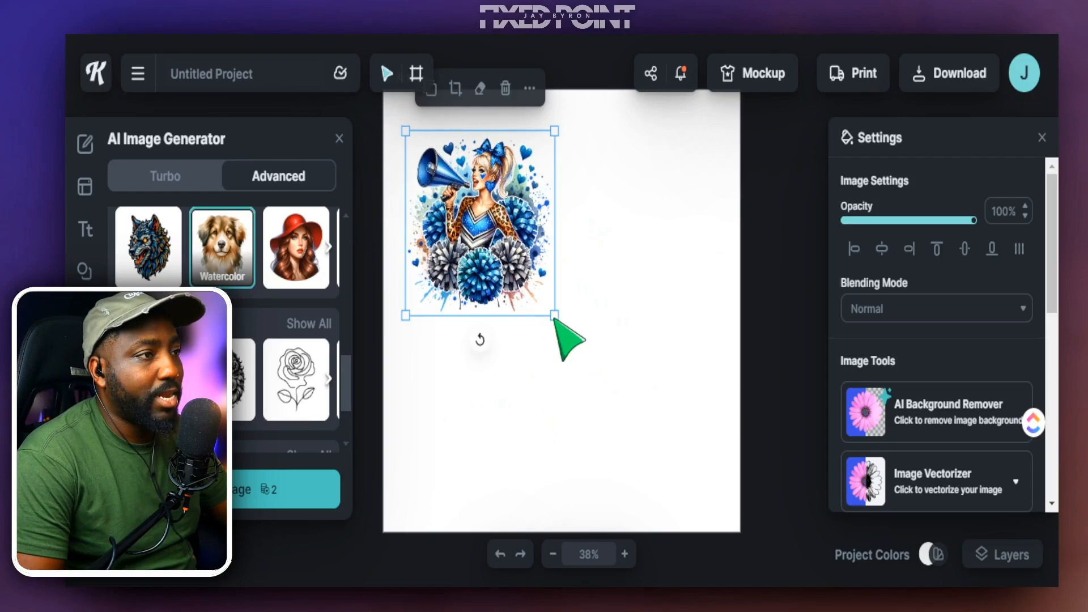
- Enlarge the watercolor cheerleader image until it nearly fills the artboard, and center it there
drag(554, 316, 689, 534)
drag(613, 424, 602, 396)
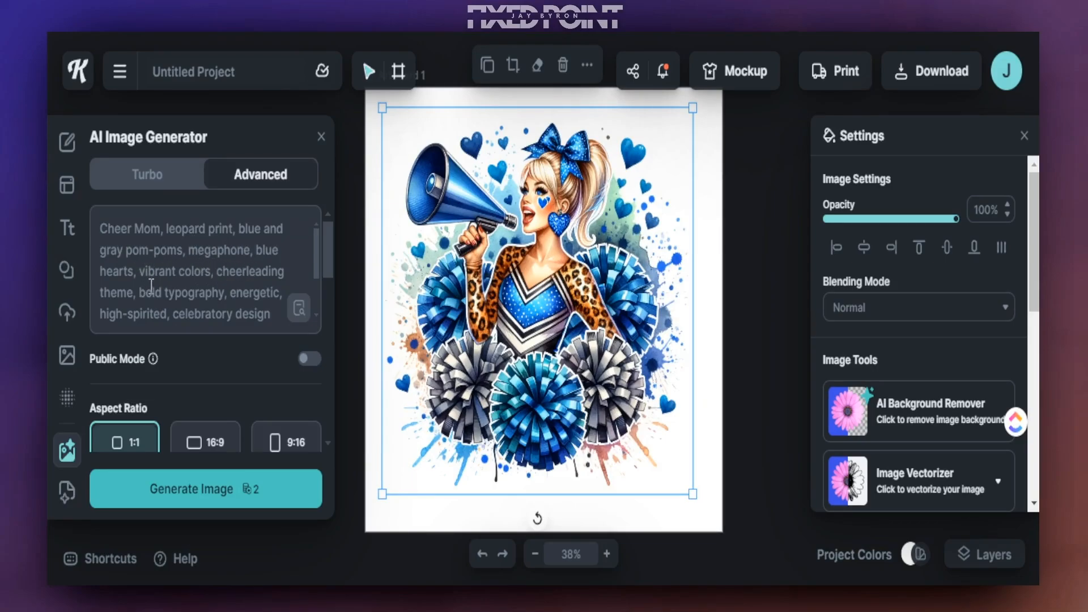
drag(315, 263, 315, 277)
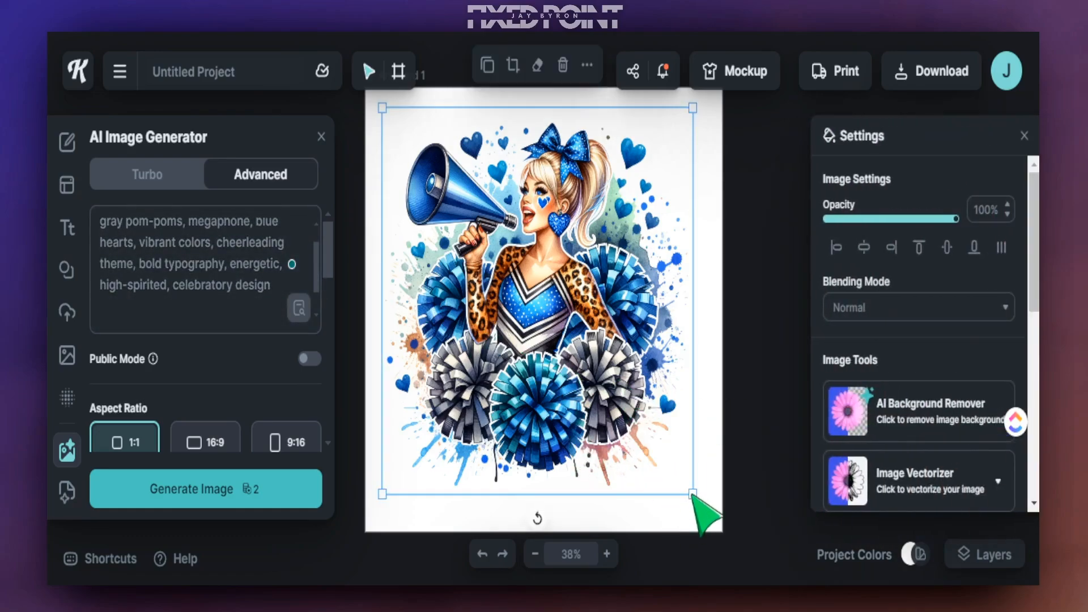
drag(692, 494, 702, 509)
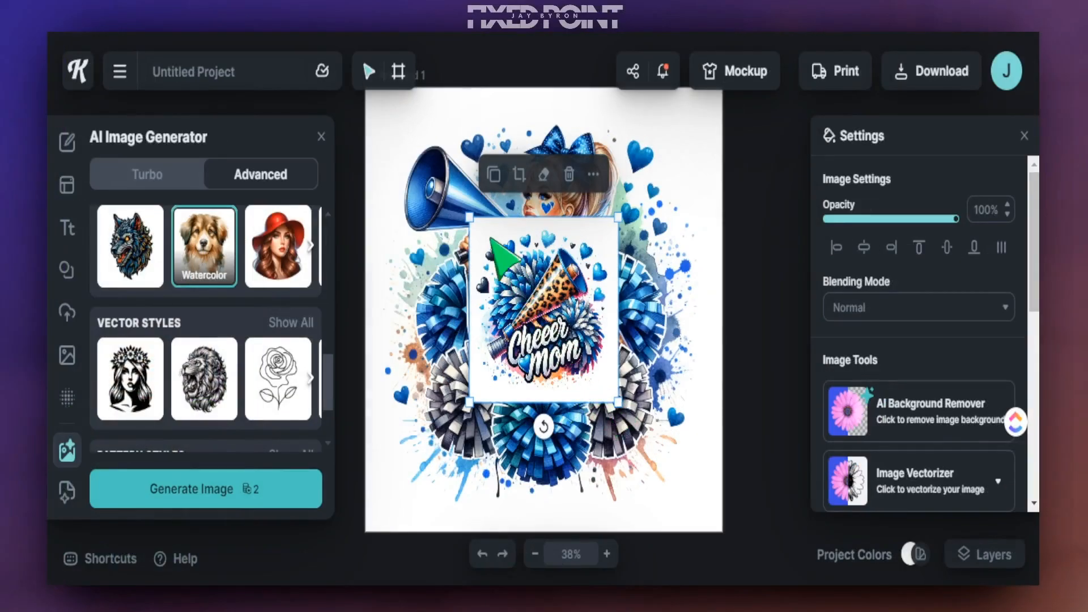
- Scale the generated Cheer Mom megaphone graphic down to a small badge and place it in the artboard's upper-left corner
drag(473, 224, 369, 315)
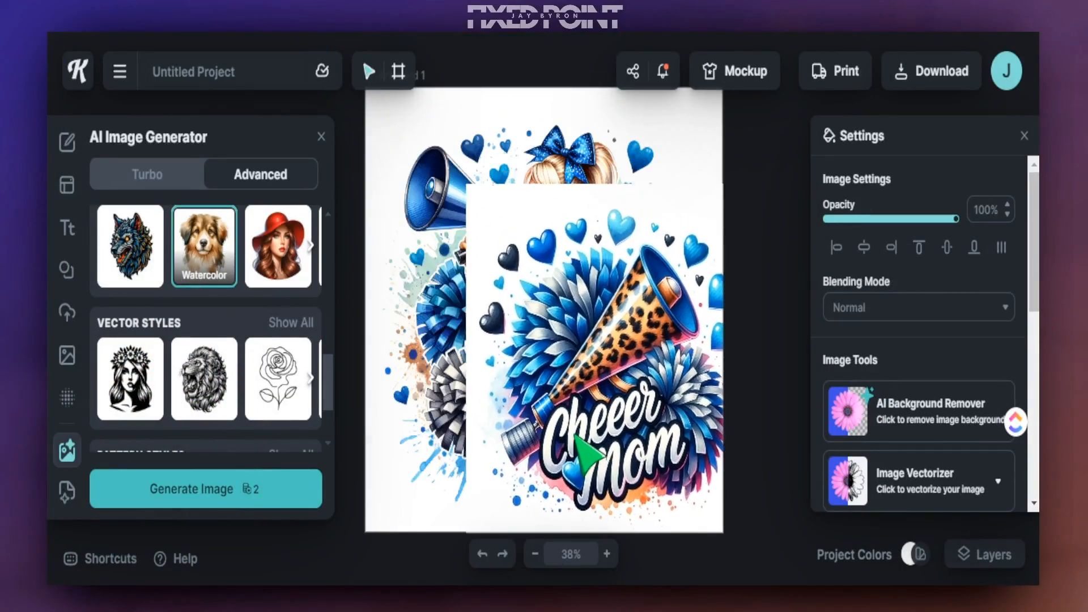
drag(577, 438, 596, 544)
drag(510, 414, 472, 355)
drag(658, 476, 557, 345)
drag(467, 241, 539, 325)
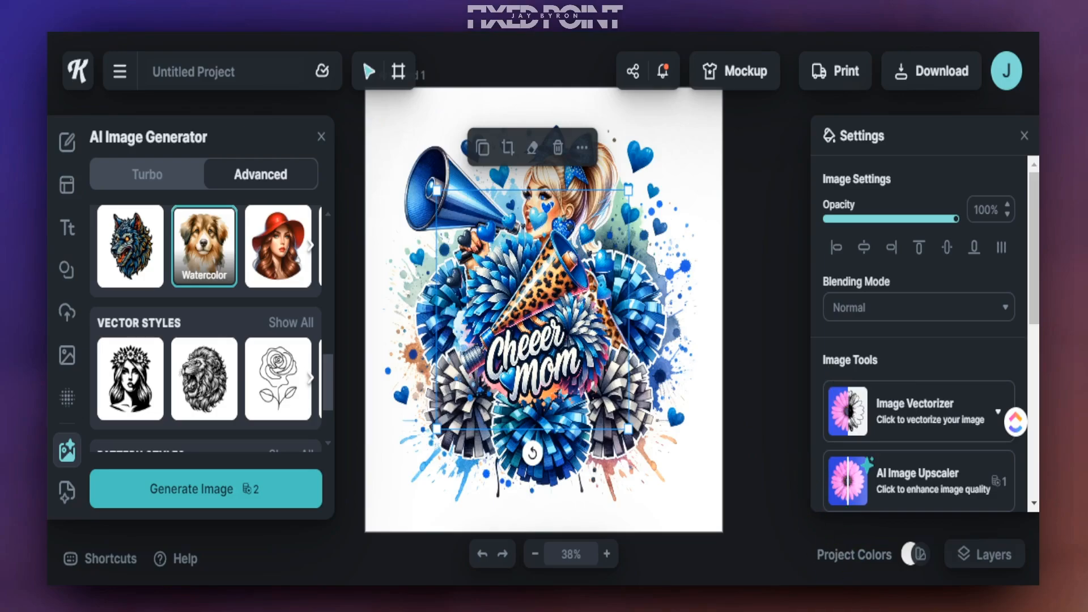
drag(541, 303, 638, 404)
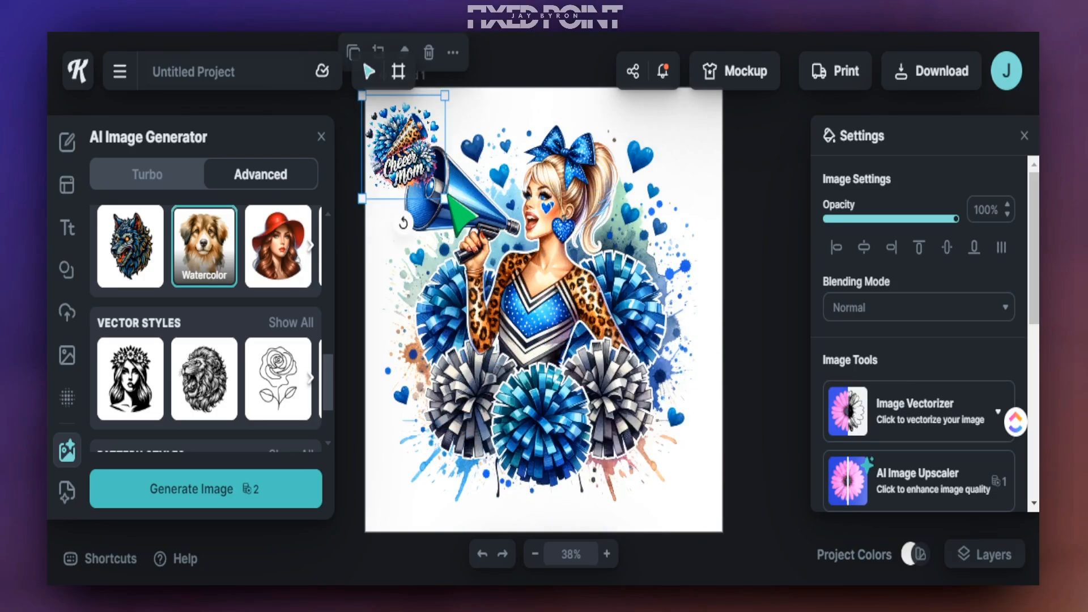
- Delete the Cheer Mom megaphone badge and enlarge the watercolor cheerleader image until it fills the whole artboard
drag(449, 196, 466, 230)
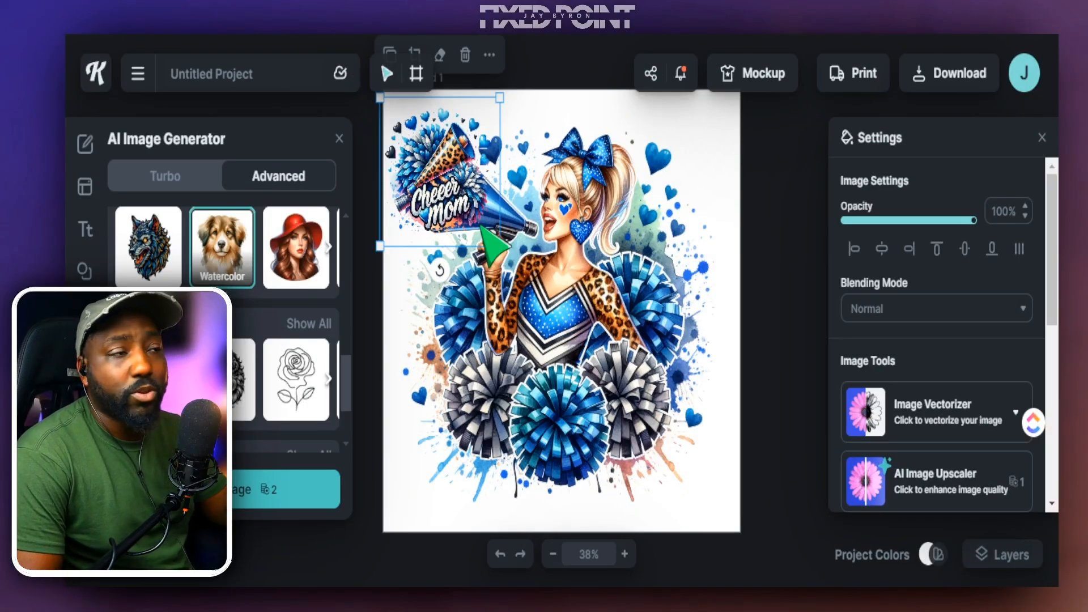
key(Delete)
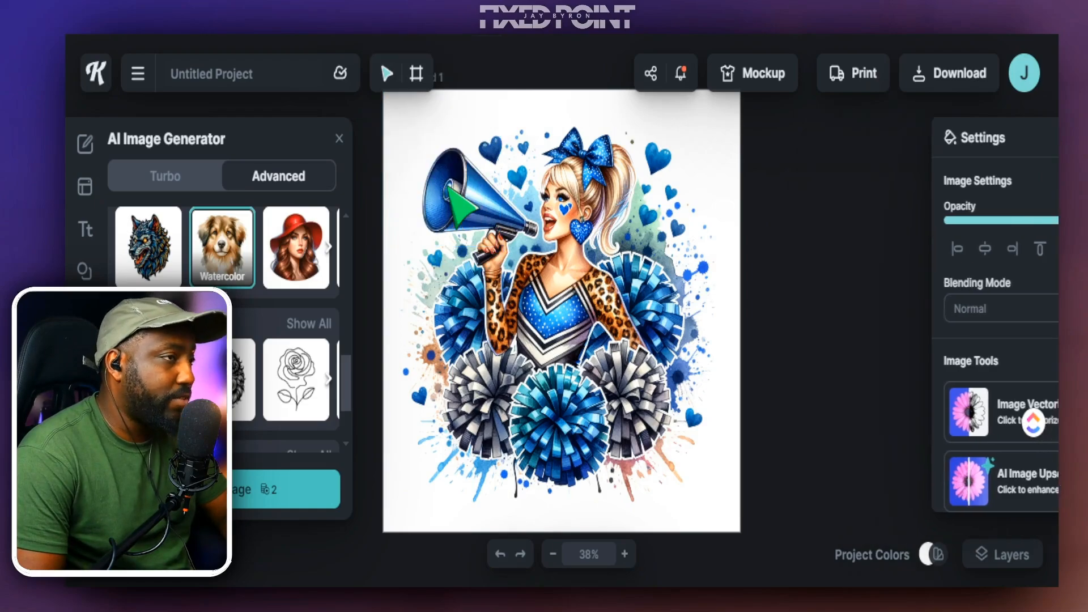
click(452, 198)
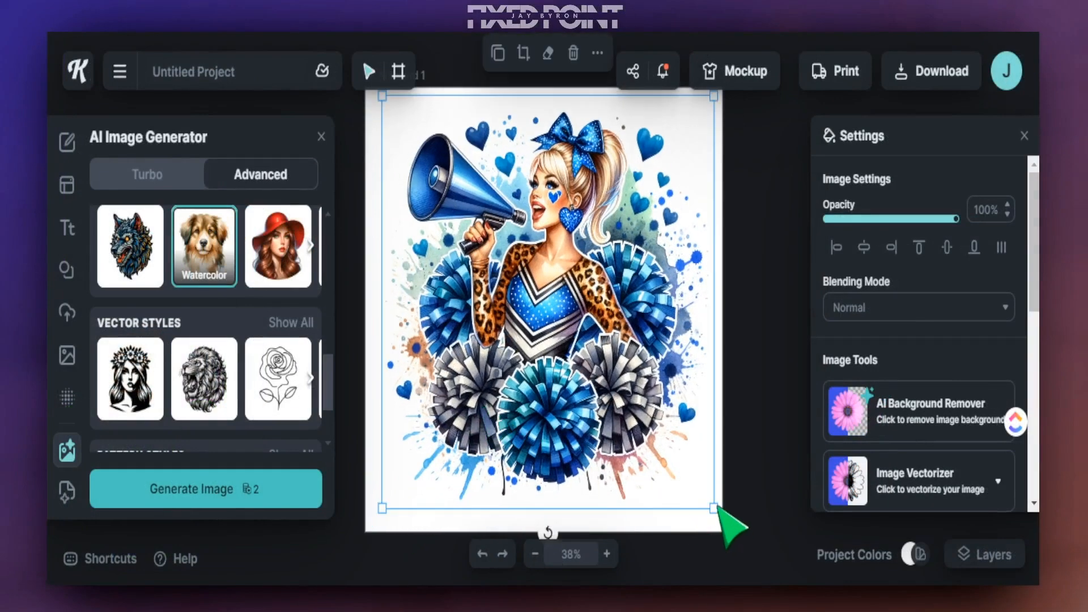
drag(715, 508, 726, 535)
drag(683, 486, 666, 475)
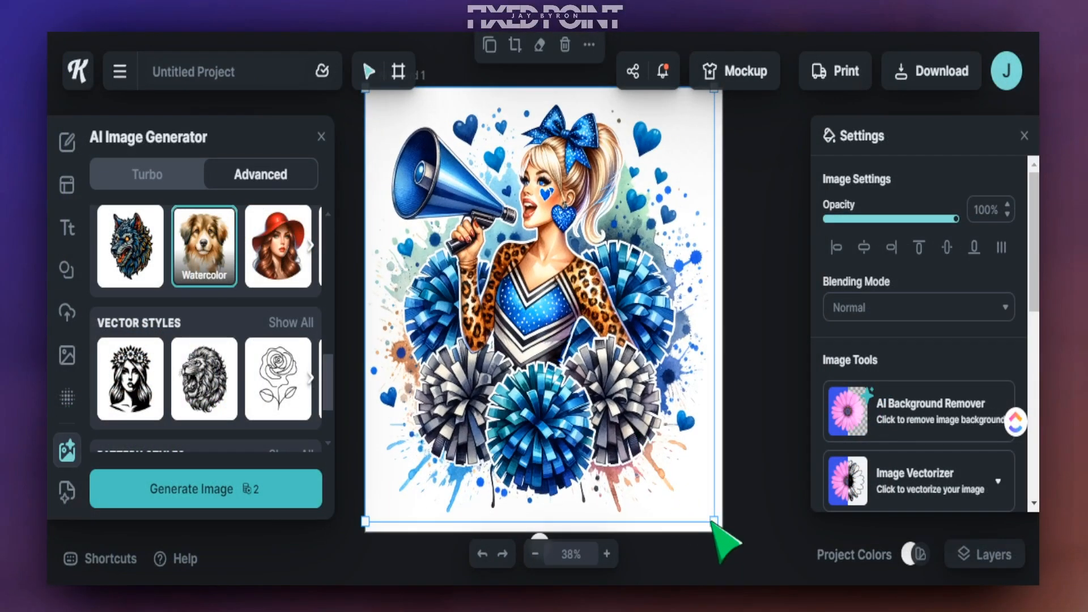
drag(712, 522, 722, 532)
click(762, 431)
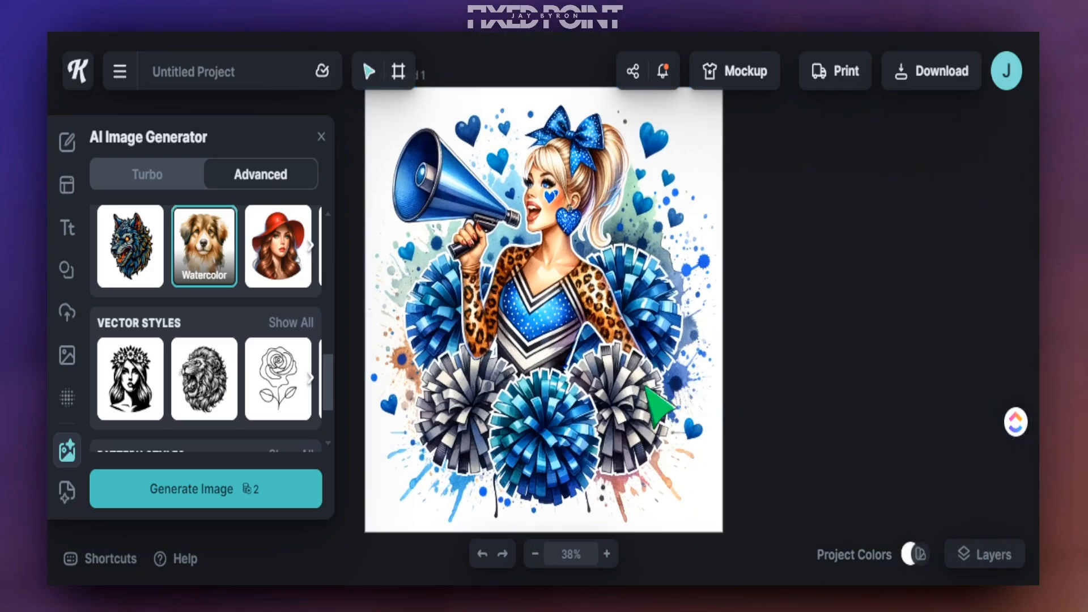
- Download the cheerleader artboard as a PNG file
click(670, 400)
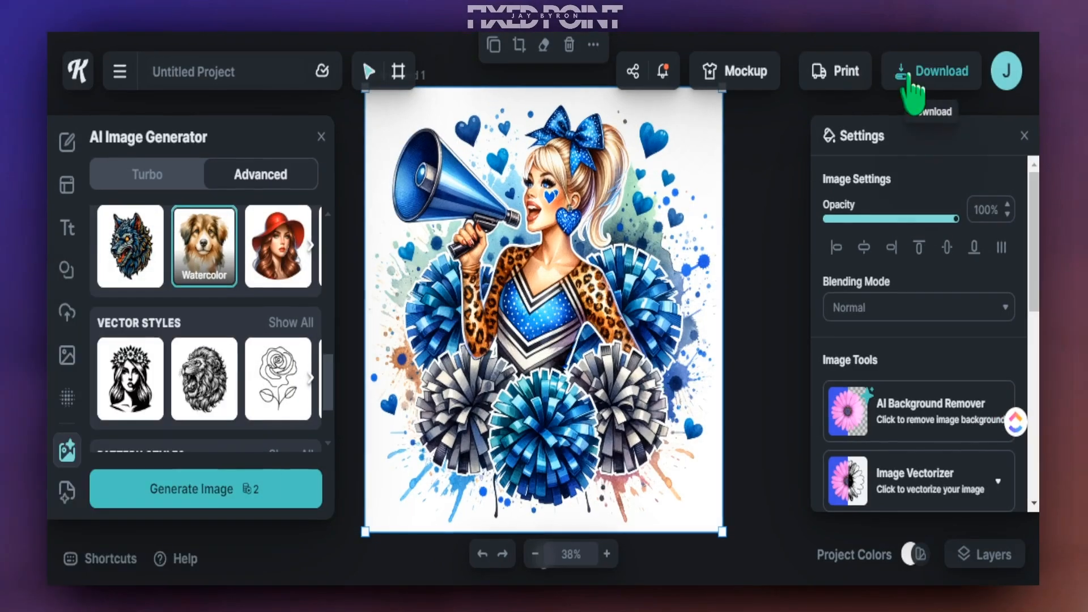
click(906, 77)
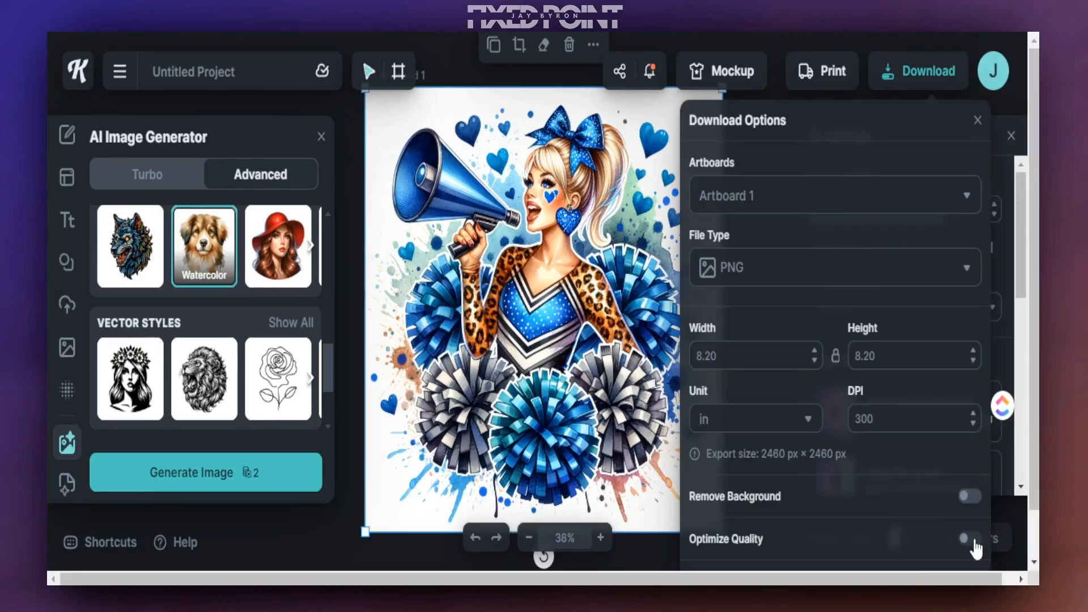
scroll(962, 404, down, 1)
click(893, 539)
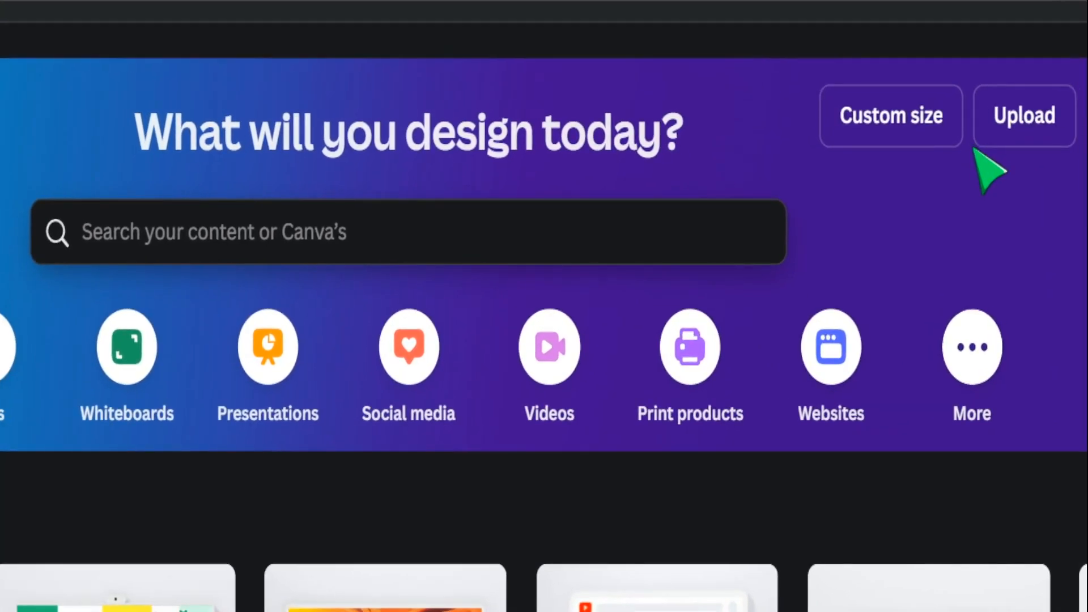
- In Canva, start a custom-size design, enter 9.3 for width and 8.2 for height, and switch the units to inches
click(929, 133)
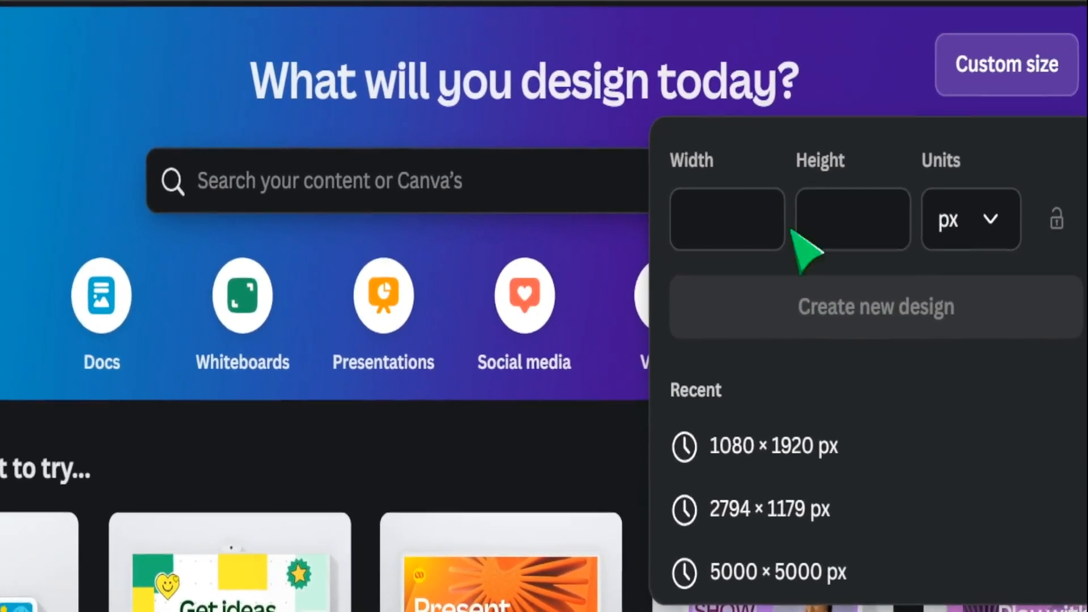
click(670, 226)
text(9.3)
key(Tab)
text(8.2)
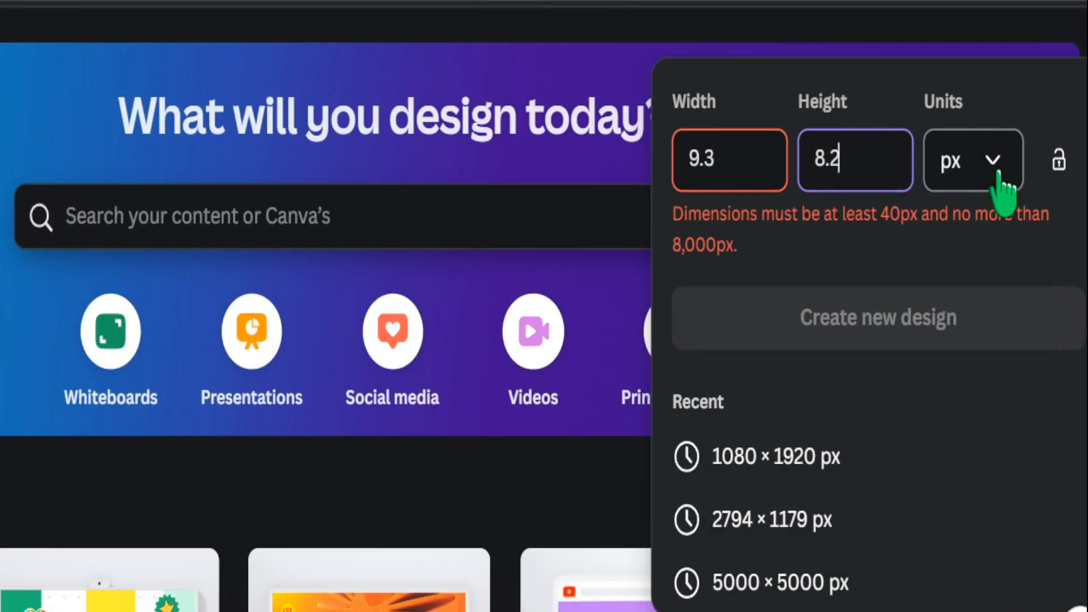
click(999, 172)
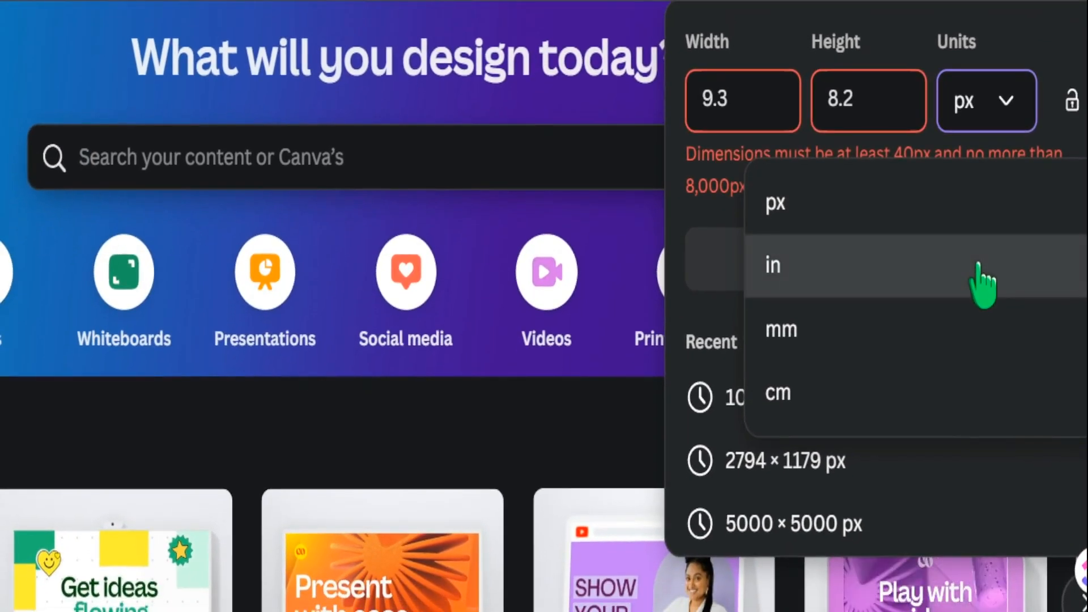
click(981, 285)
- Re-enter the width as 9.3 in and the height as 8.2 in, and create the new design
click(788, 101)
key(BackSpace)
key(BackSpace)
key(BackSpace)
key(BackSpace)
key(BackSpace)
text(9.3)
click(900, 173)
key(BackSpace)
key(BackSpace)
key(BackSpace)
key(BackSpace)
key(BackSpace)
text(8)
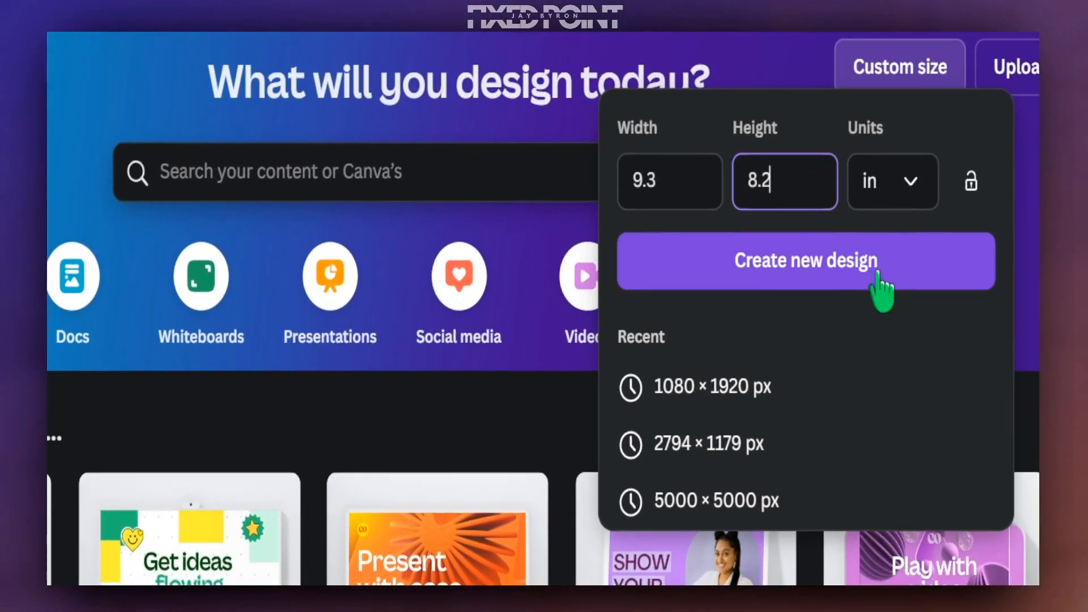
click(879, 270)
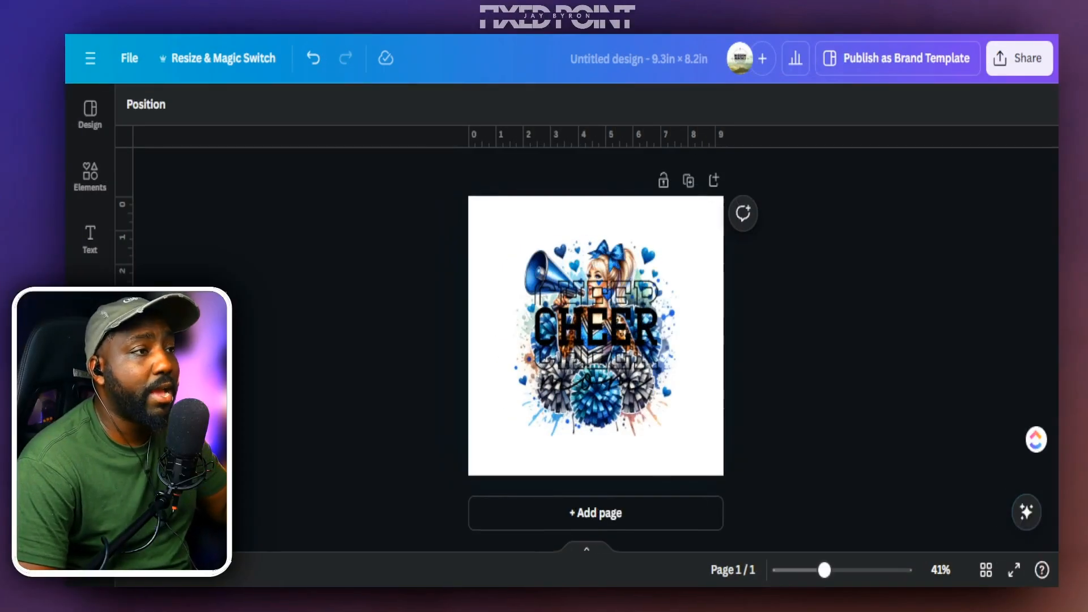
- Try the cheerleader image on the page's left side with the CHEER mom text graphic overlapping it on the right
drag(595, 326, 657, 379)
drag(545, 269, 525, 284)
drag(675, 375, 663, 314)
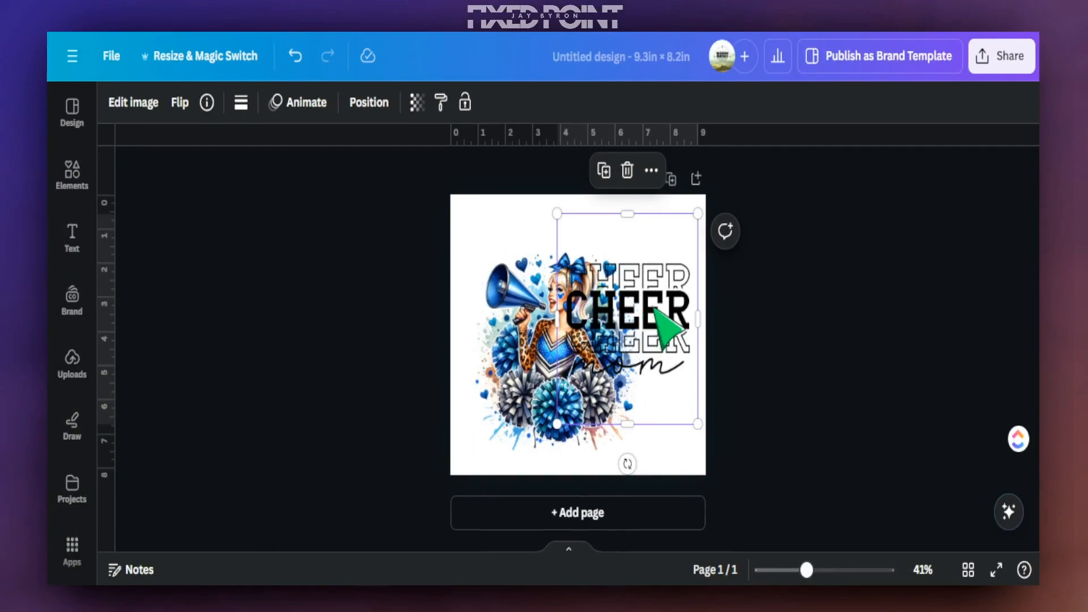
drag(630, 315, 606, 345)
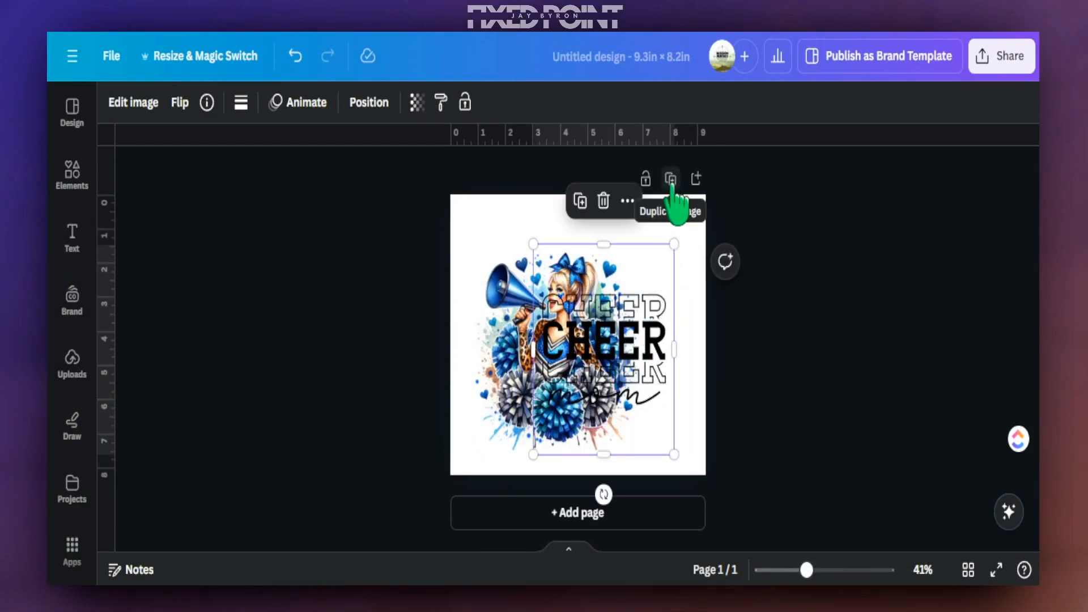
- Add a second blank page and move the CHEER mom text graphic from page 1 onto it
click(696, 179)
scroll(685, 250, up, 4)
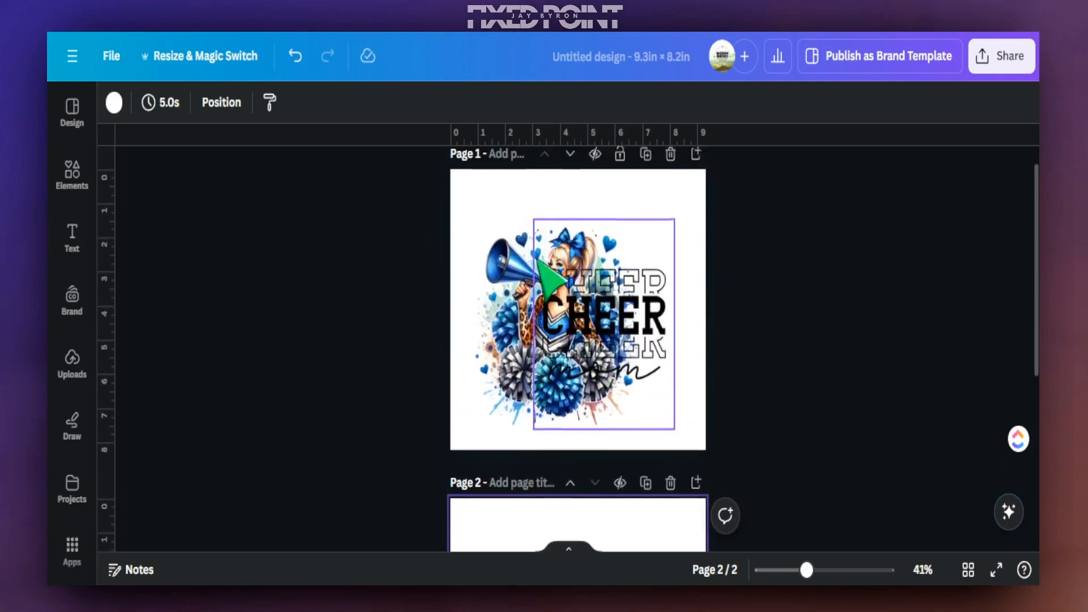
drag(500, 300, 492, 258)
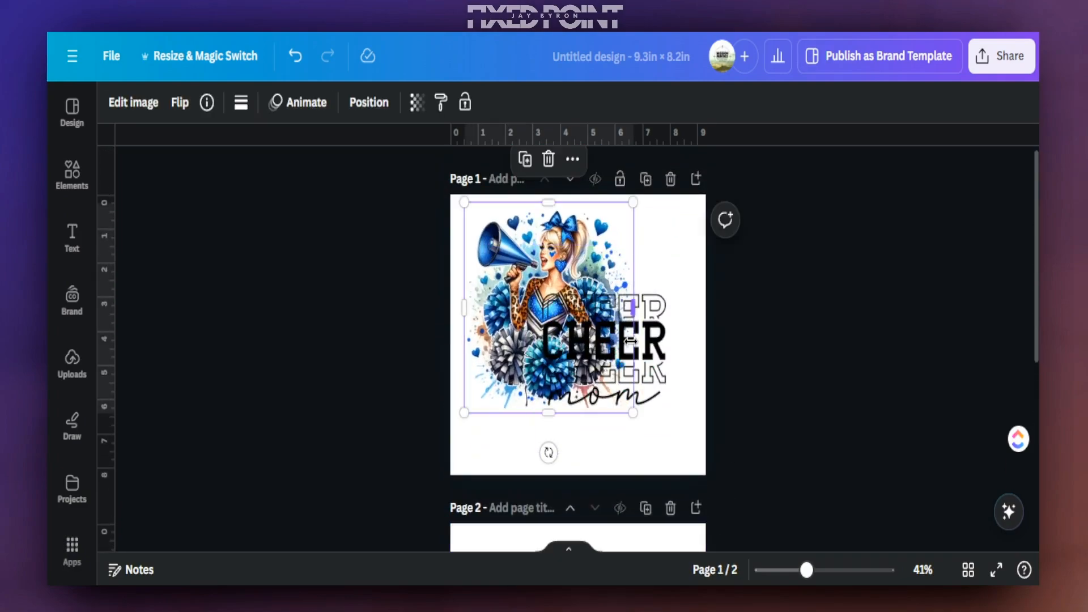
scroll(589, 222, down, 3)
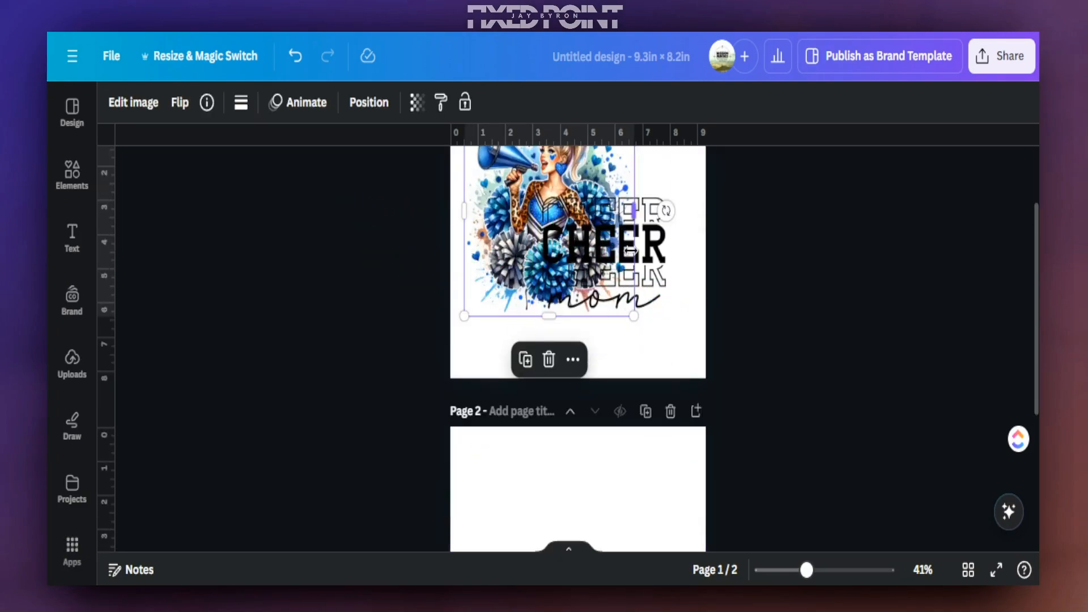
drag(601, 255, 563, 530)
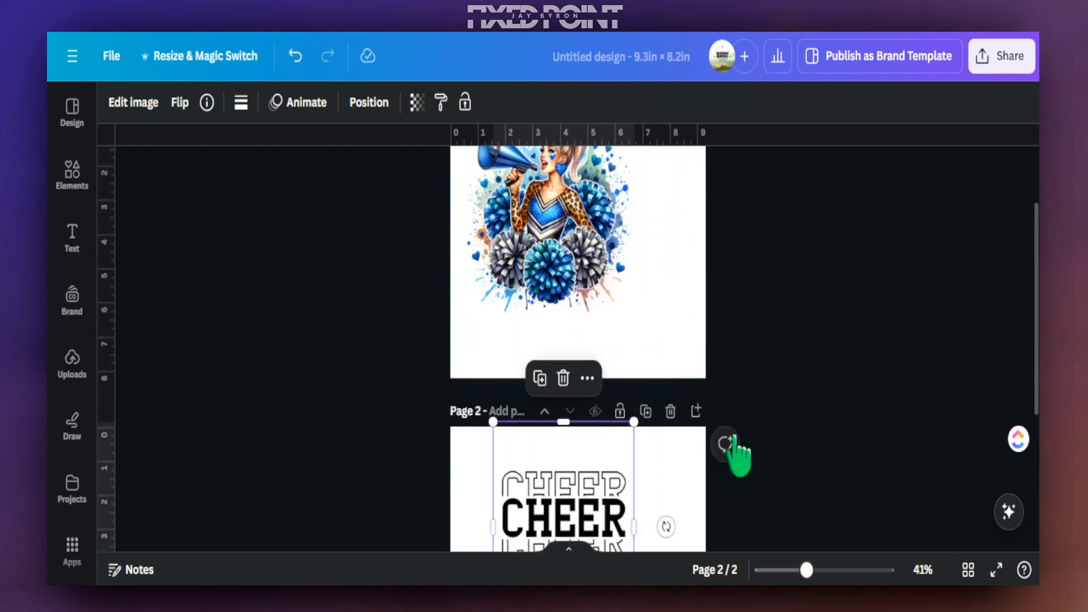
- Enlarge the CHEER mom text graphic on page 2 and position it around the middle of the page
scroll(589, 396, down, 6)
drag(566, 362, 538, 388)
drag(608, 466, 638, 516)
drag(488, 401, 515, 380)
click(456, 340)
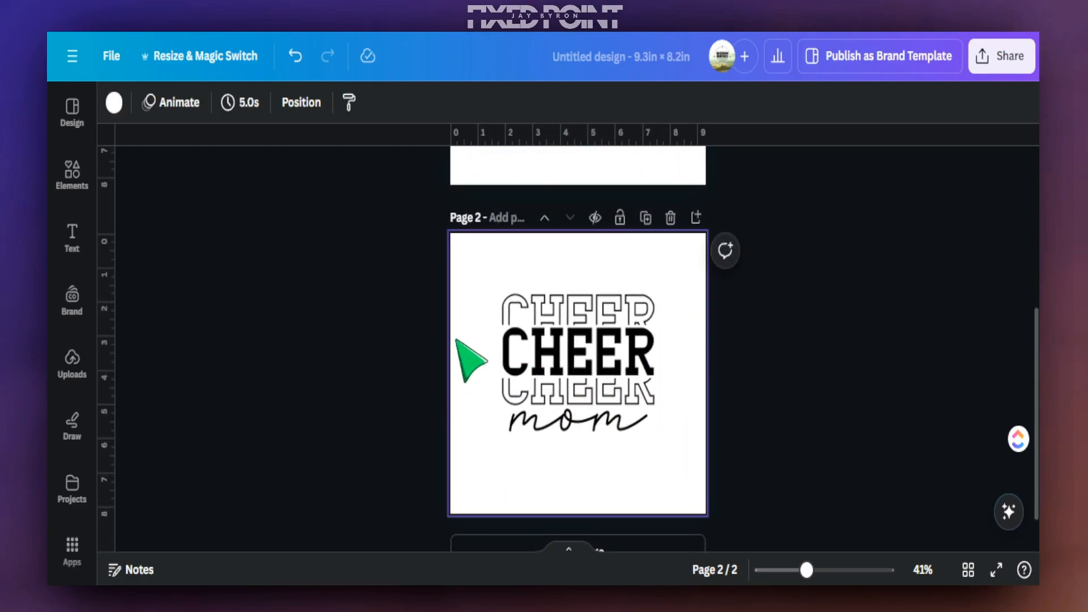
- Set page 2's background to dark navy and center the CHEER mom text graphic on the page
click(112, 107)
click(194, 508)
click(556, 355)
mouse_move(555, 355)
mouse_down()
mouse_move(578, 374)
mouse_move(558, 362)
mouse_up()
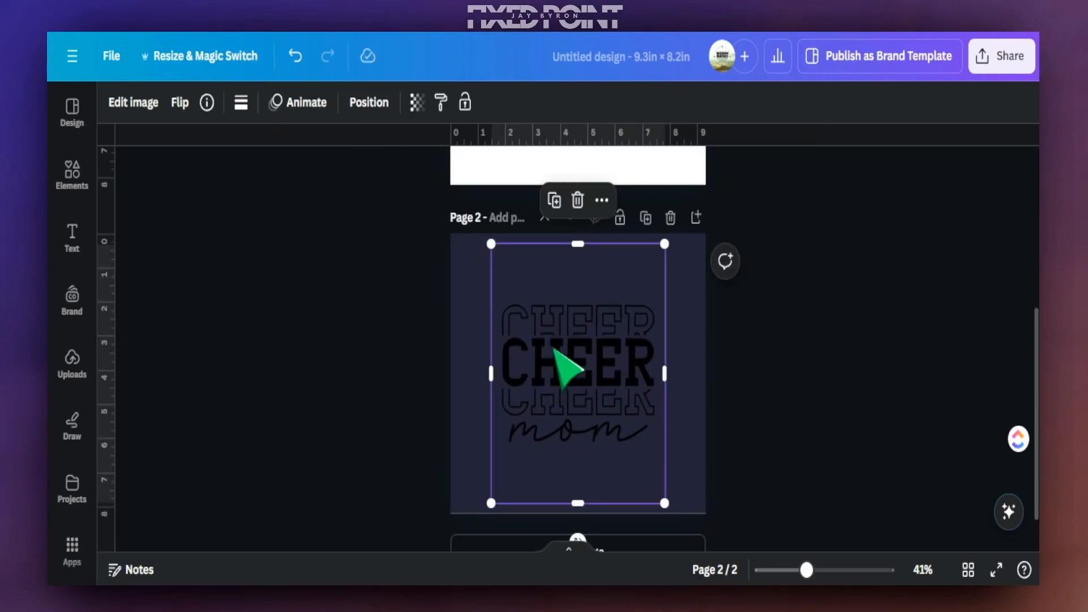
- Center the cheerleader image on page 1 and set that page's background to the same dark navy as page 2
scroll(826, 408, up, 5)
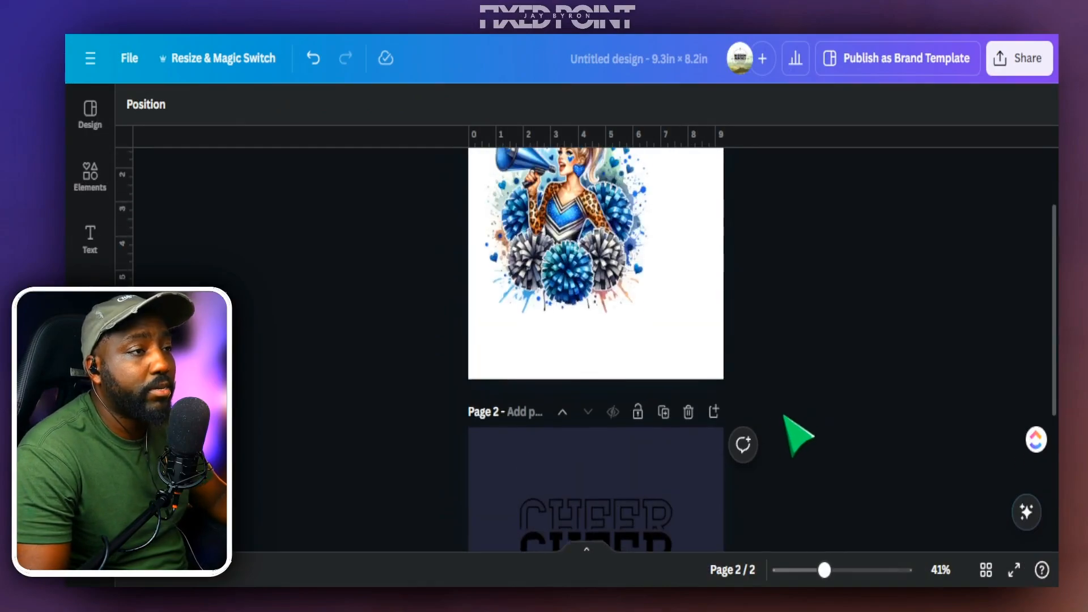
click(538, 339)
click(473, 286)
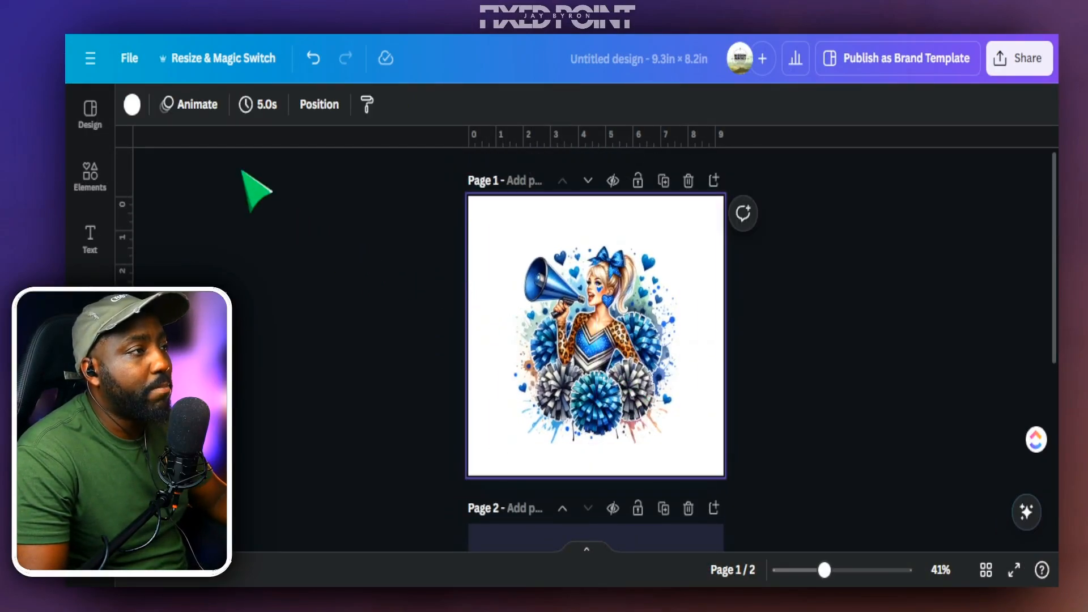
click(132, 104)
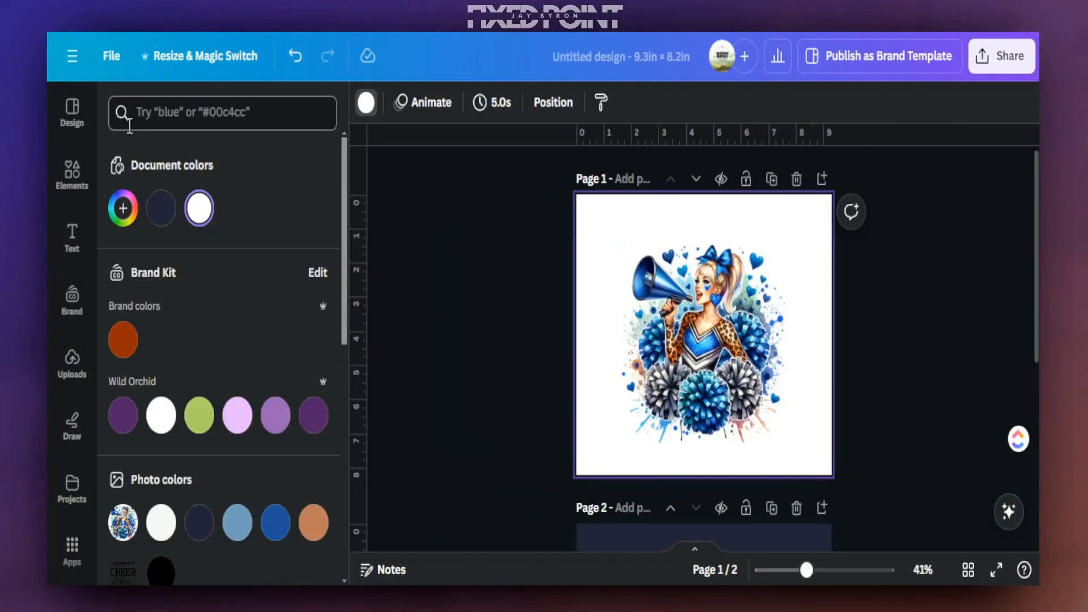
click(161, 208)
click(710, 357)
click(754, 358)
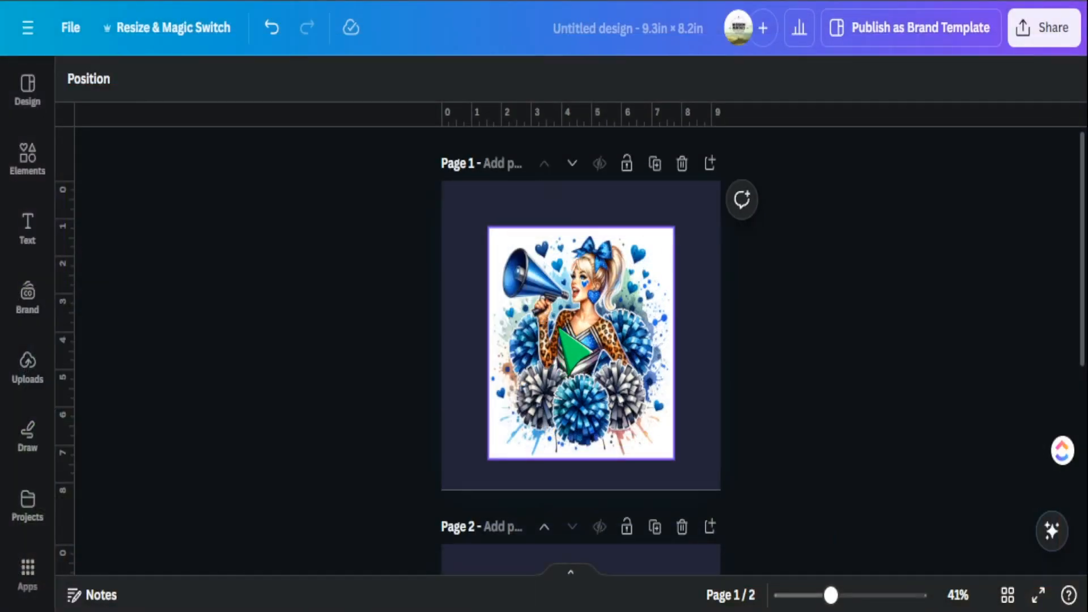
- Remove the white background from the cheerleader image on page 1 with BG Remover
click(601, 359)
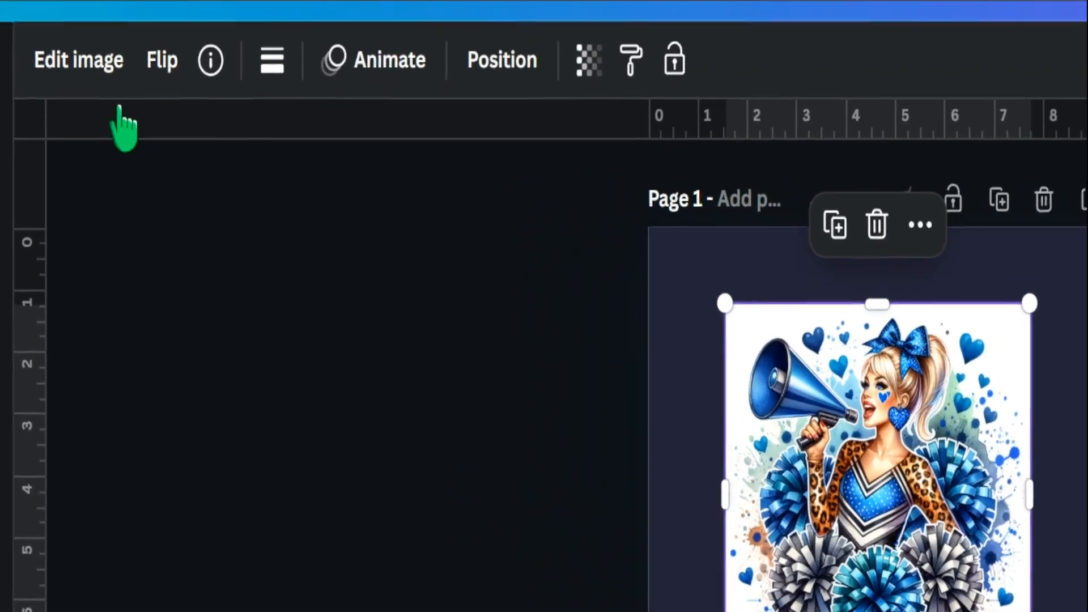
click(82, 85)
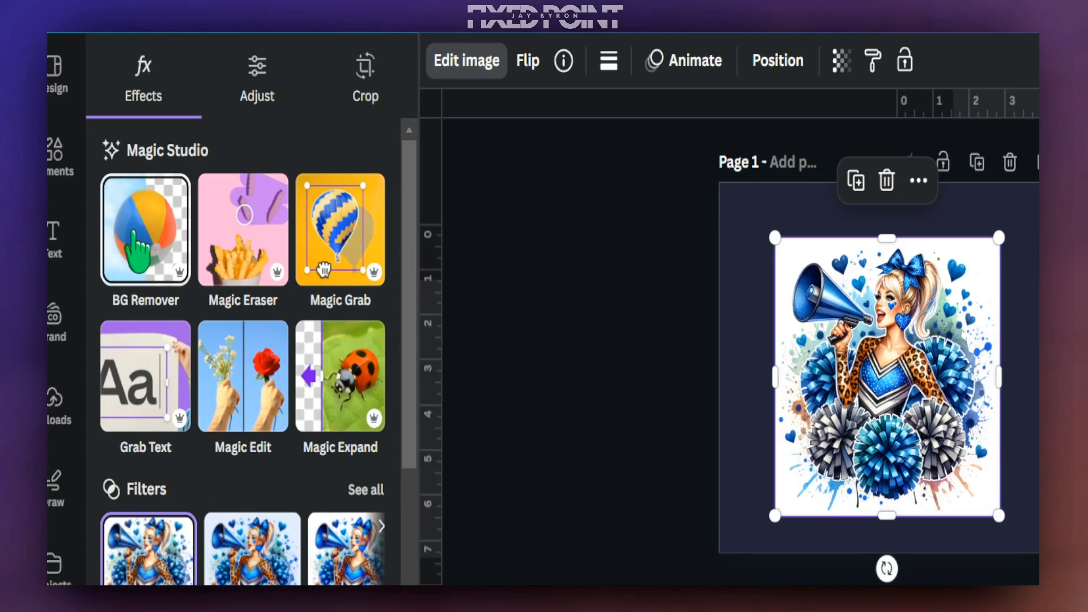
click(133, 238)
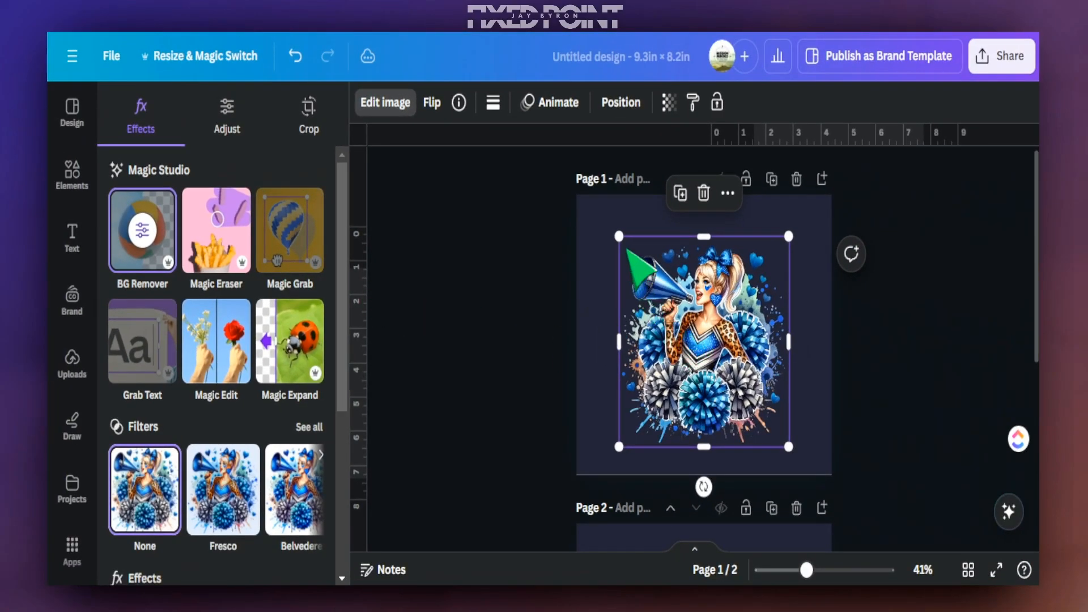
- Enlarge the cheerleader image to nearly the full height of page 1 and center it on the page
drag(616, 235, 568, 229)
mouse_move(749, 388)
mouse_down()
mouse_move(764, 413)
mouse_move(759, 400)
mouse_up()
drag(799, 456, 809, 470)
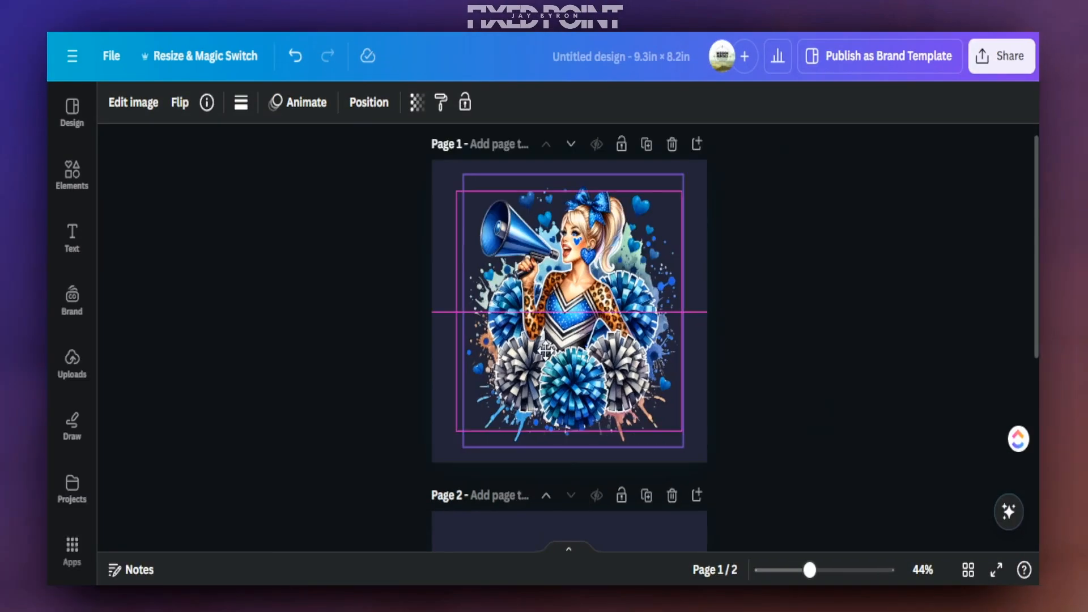
drag(545, 350, 538, 350)
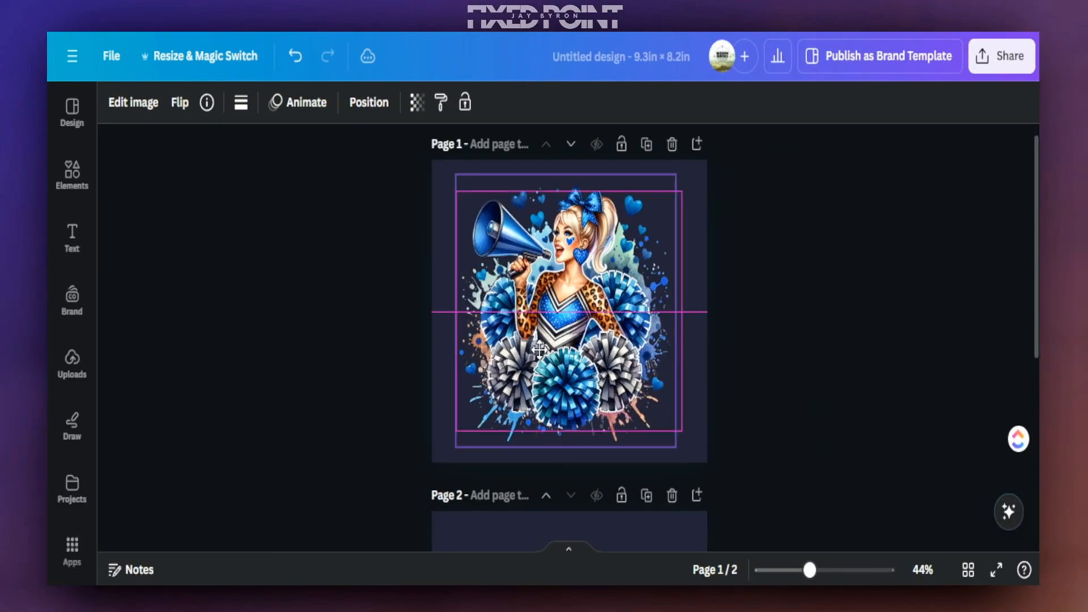
click(889, 412)
- Copy the CHEER mom text graphic from page 2 onto page 1 and place it over the cheerleader's upper-left area
scroll(879, 413, down, 5)
click(595, 395)
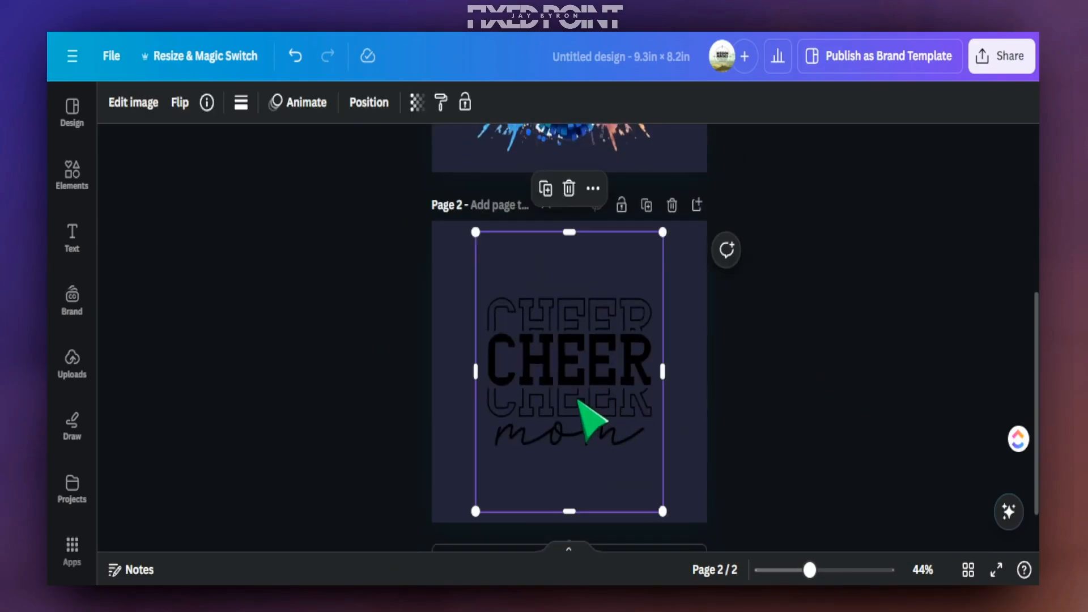
scroll(579, 400, up, 3)
click(500, 258)
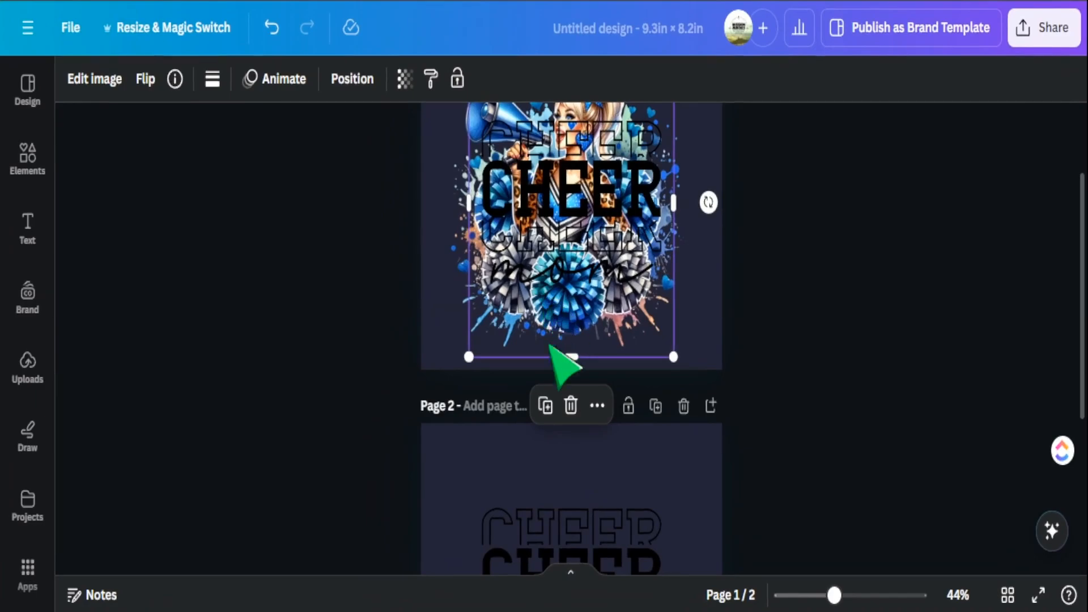
scroll(561, 351, up, 2)
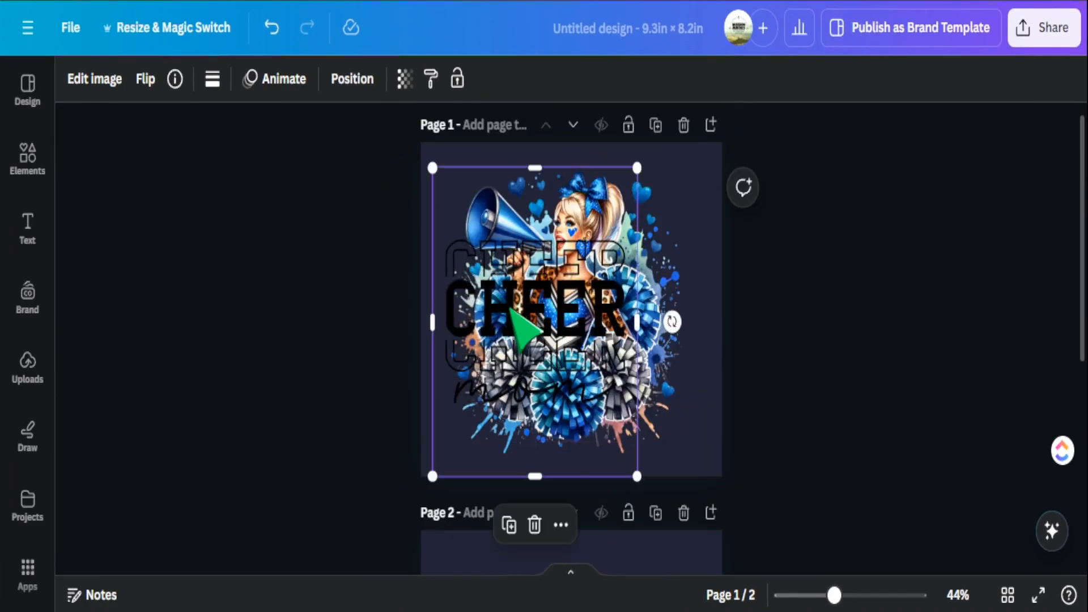
drag(530, 301, 512, 255)
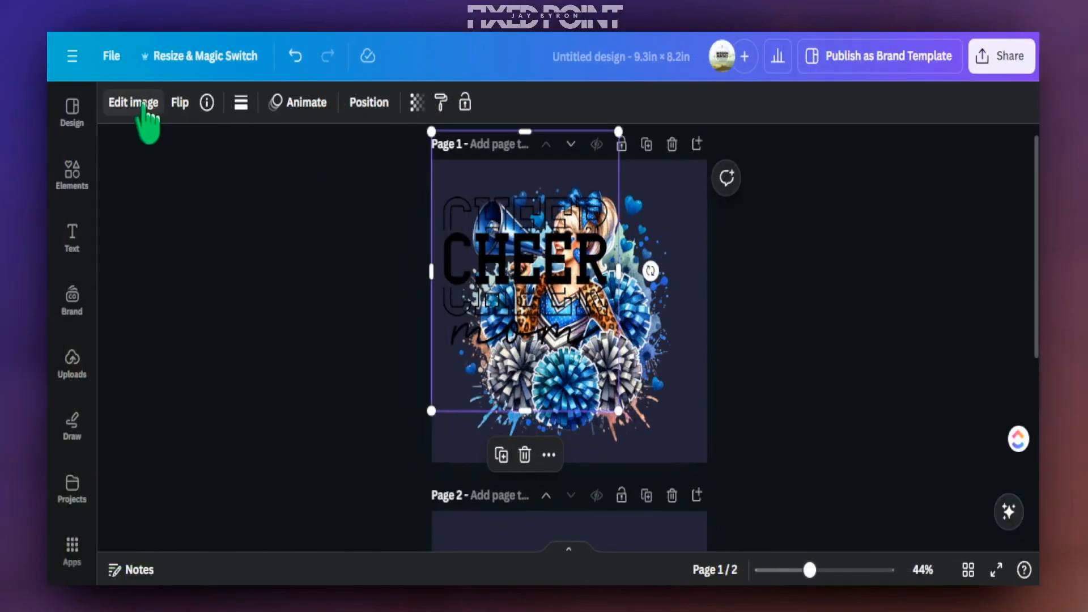
- Recolor the CHEER mom text graphic on page 1 with the Cherry duotone, setting both highlights and shadows to white (#FFFFFF)
click(146, 105)
scroll(255, 436, down, 5)
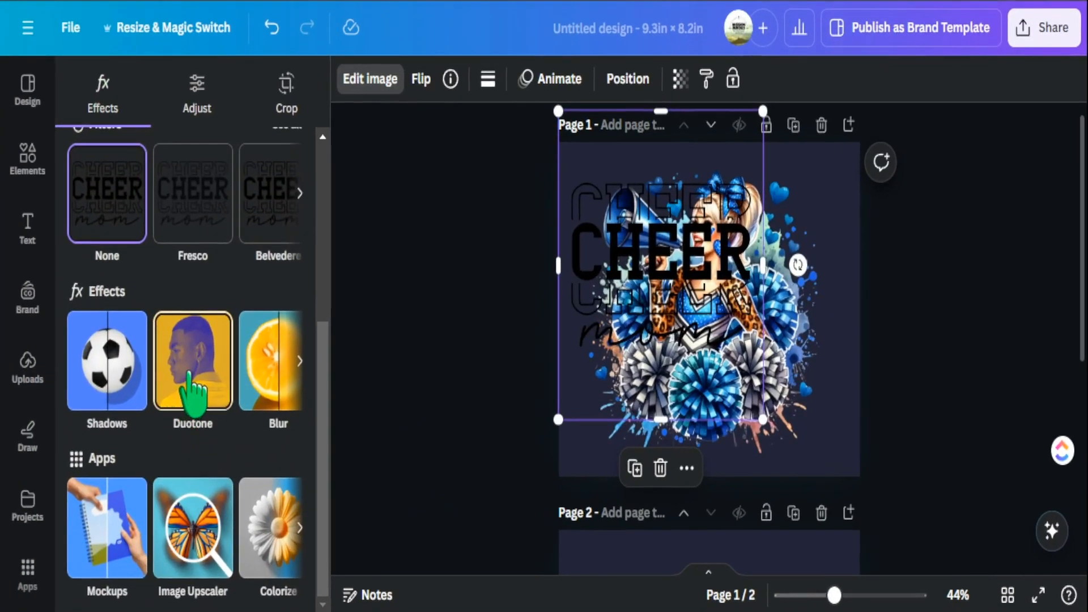
click(193, 391)
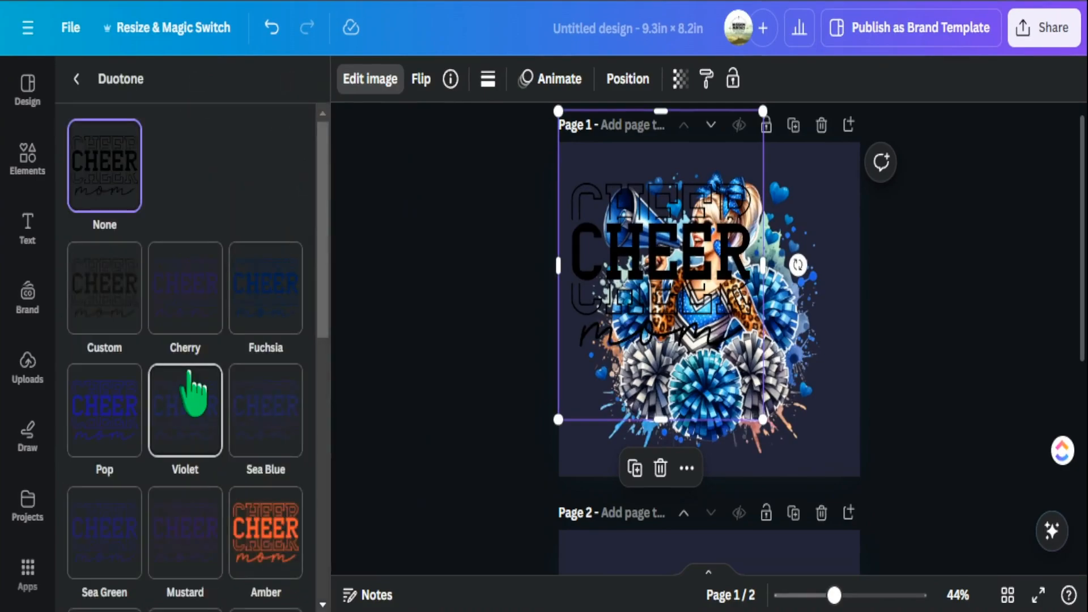
click(198, 304)
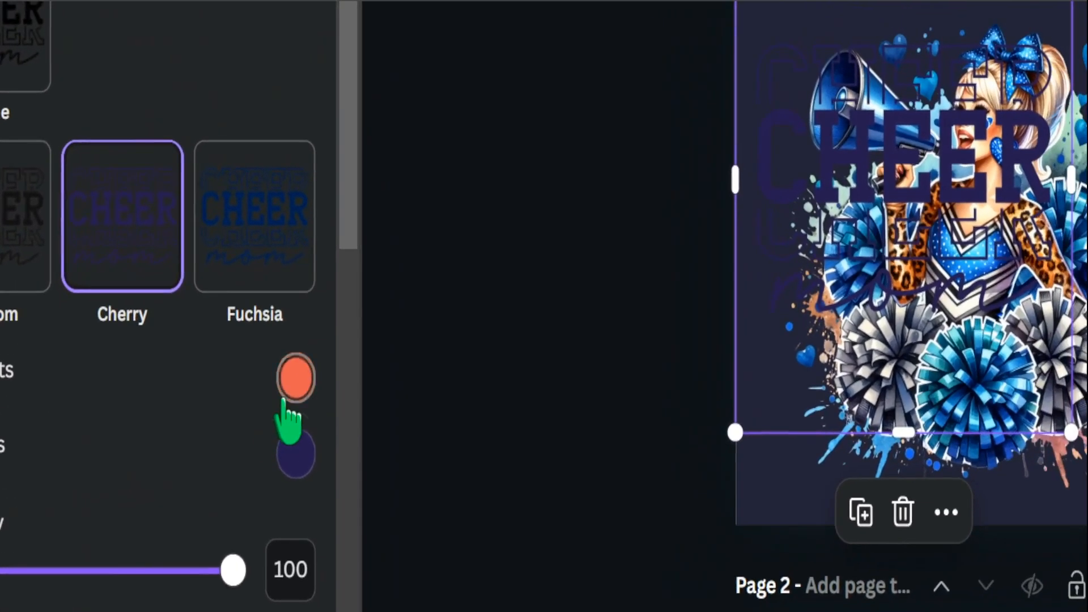
click(289, 386)
drag(320, 190, 275, 170)
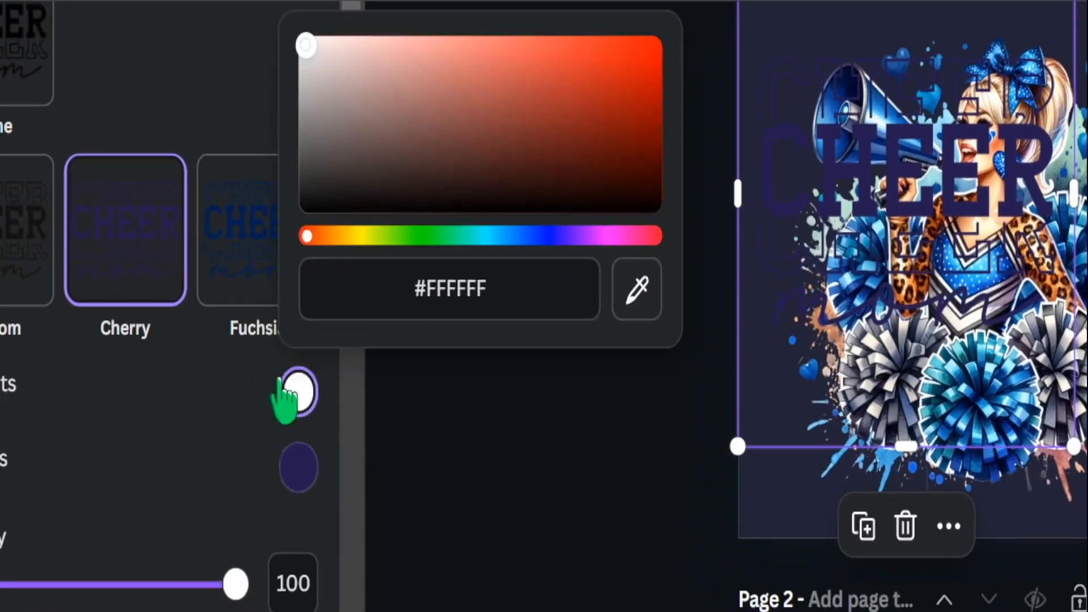
click(283, 374)
click(290, 432)
drag(328, 267, 269, 221)
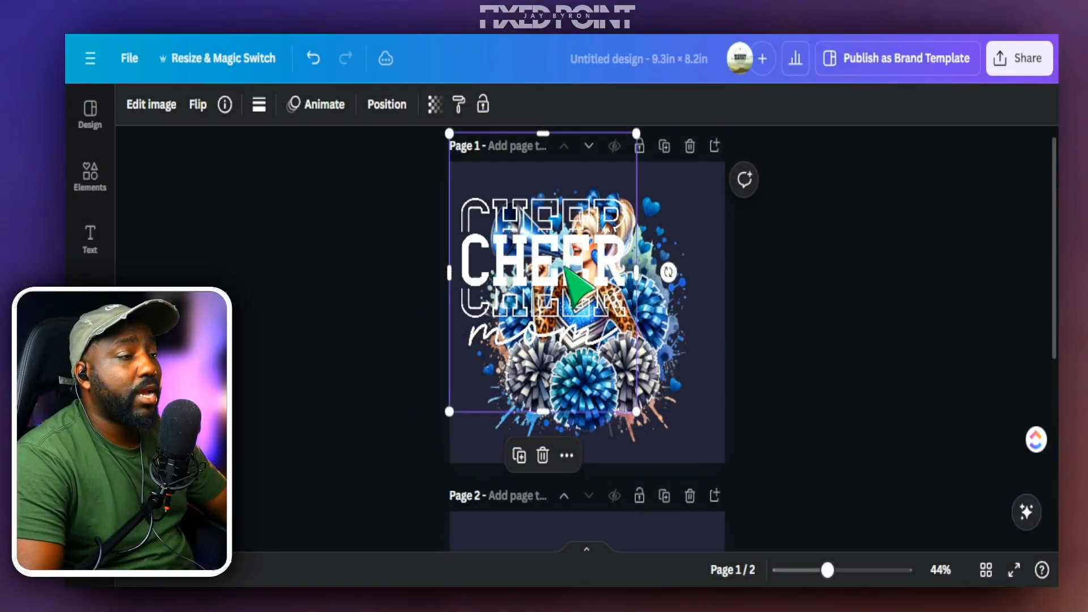
- Move the CHEER mom graphic over the lower middle of the cheerleader and apply an Outline shadow to it
mouse_move(667, 271)
mouse_down()
mouse_move(666, 231)
mouse_move(616, 268)
mouse_move(669, 267)
mouse_up()
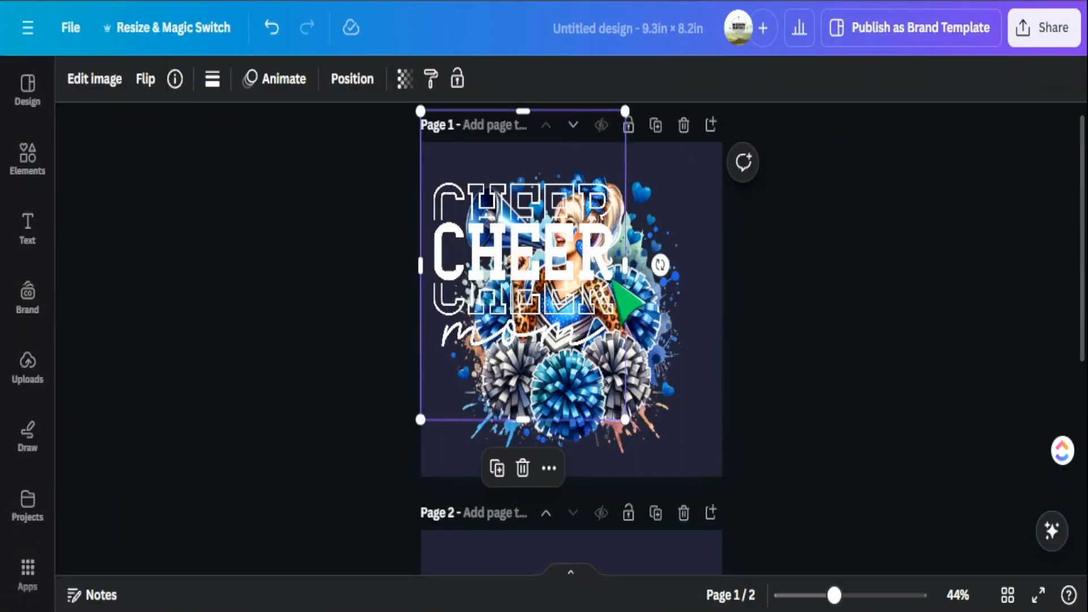
drag(539, 258, 582, 353)
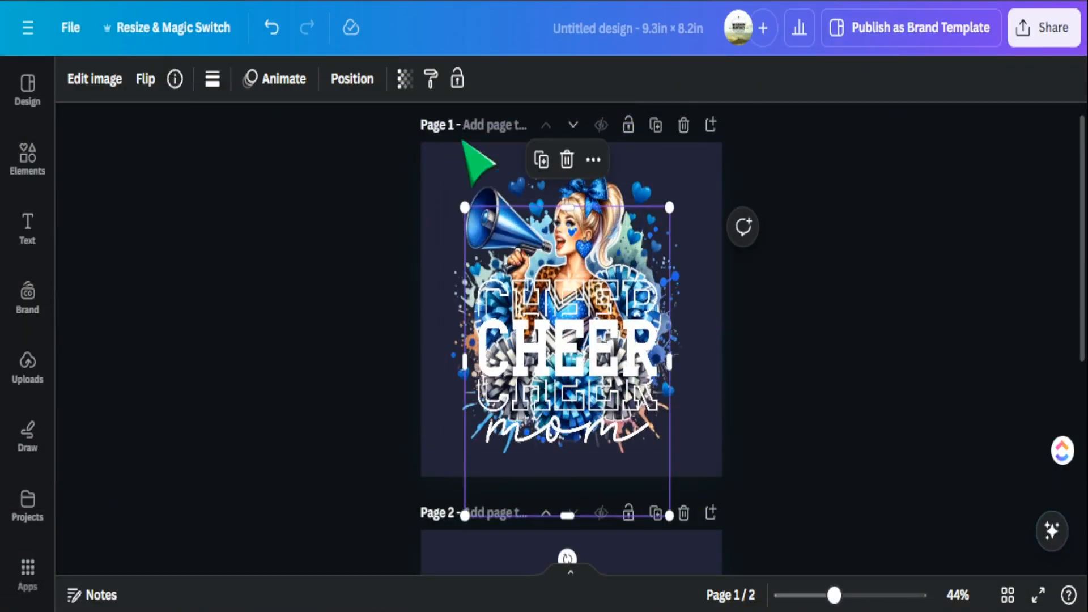
click(94, 79)
scroll(182, 311, down, 5)
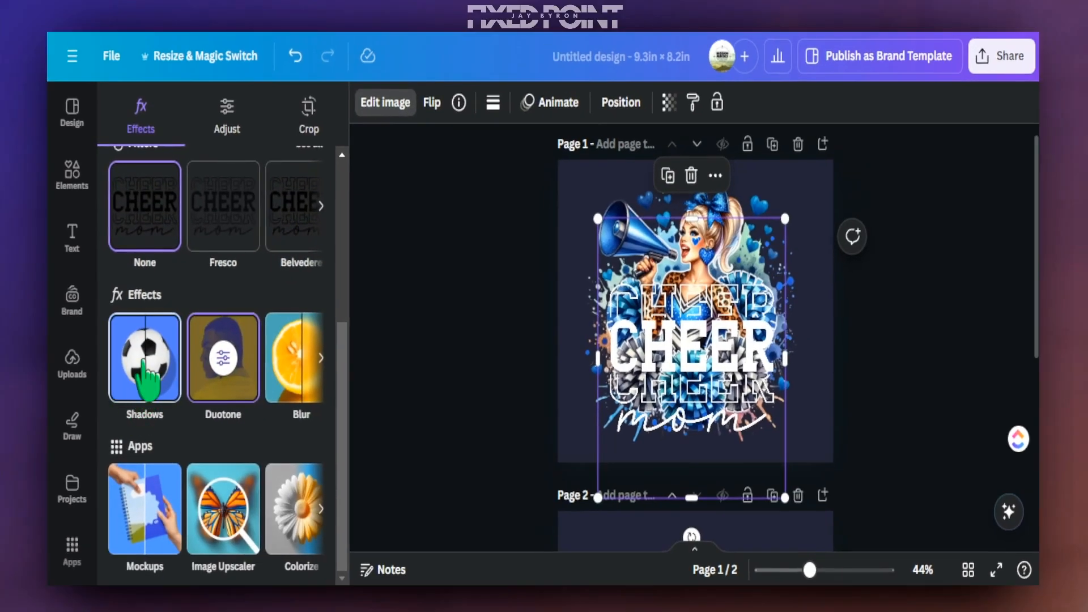
click(146, 374)
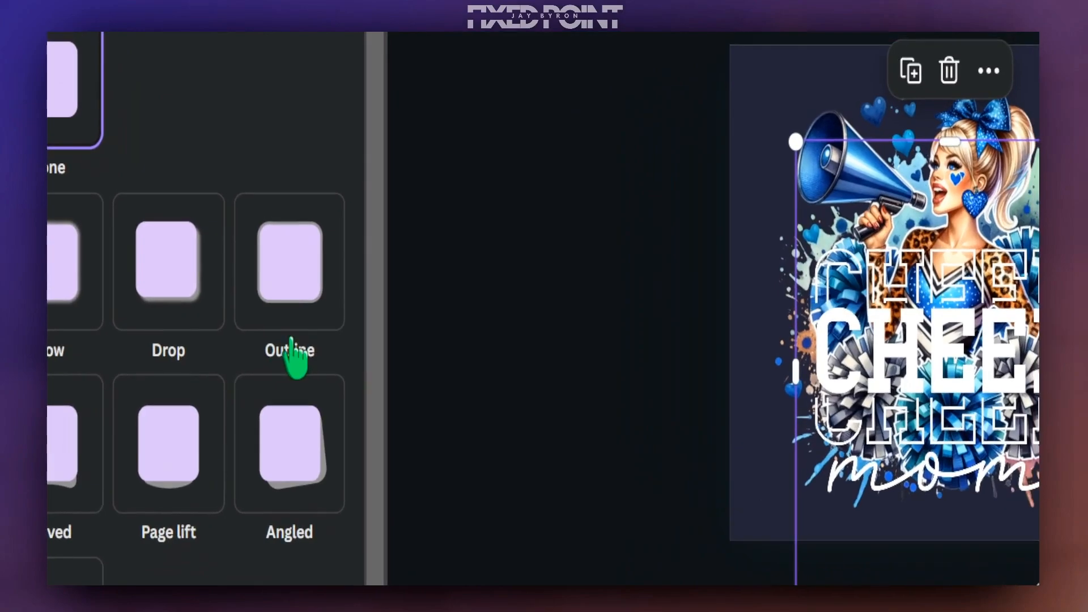
click(289, 272)
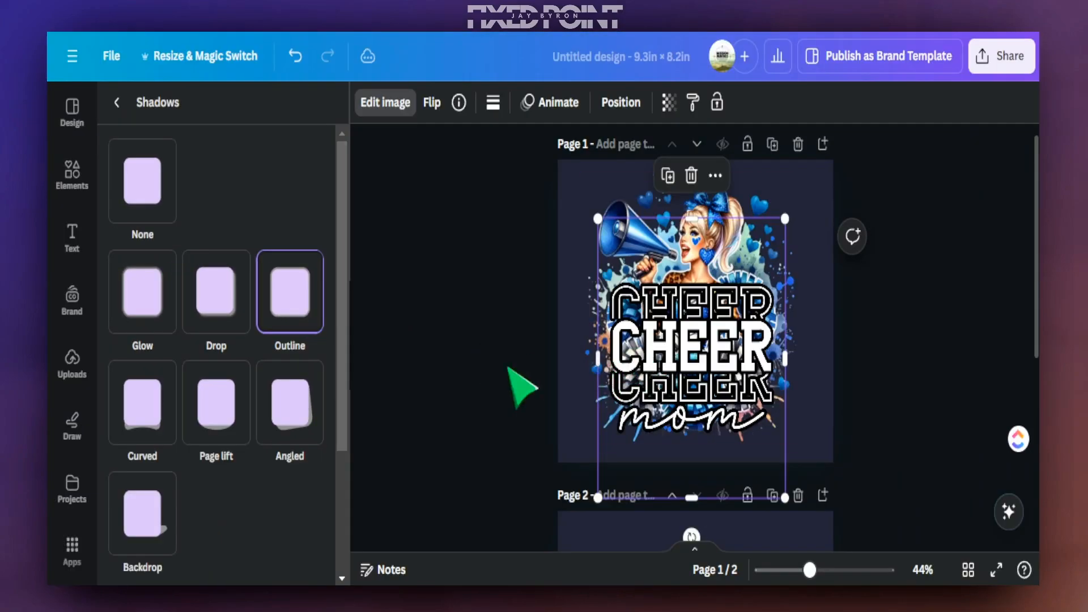
- Set the CHEER mom graphic's black outline shadow to size 39 and intensity 100
scroll(306, 476, down, 3)
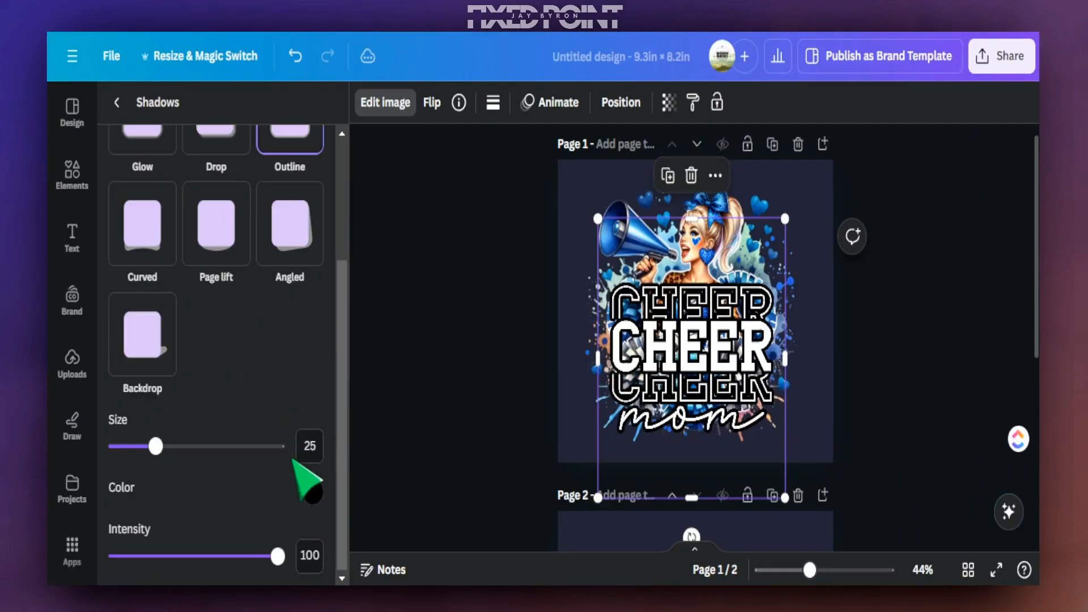
mouse_move(157, 448)
mouse_down()
mouse_move(216, 446)
mouse_move(174, 446)
mouse_up()
mouse_move(272, 558)
mouse_down()
mouse_move(119, 557)
mouse_move(282, 560)
mouse_up()
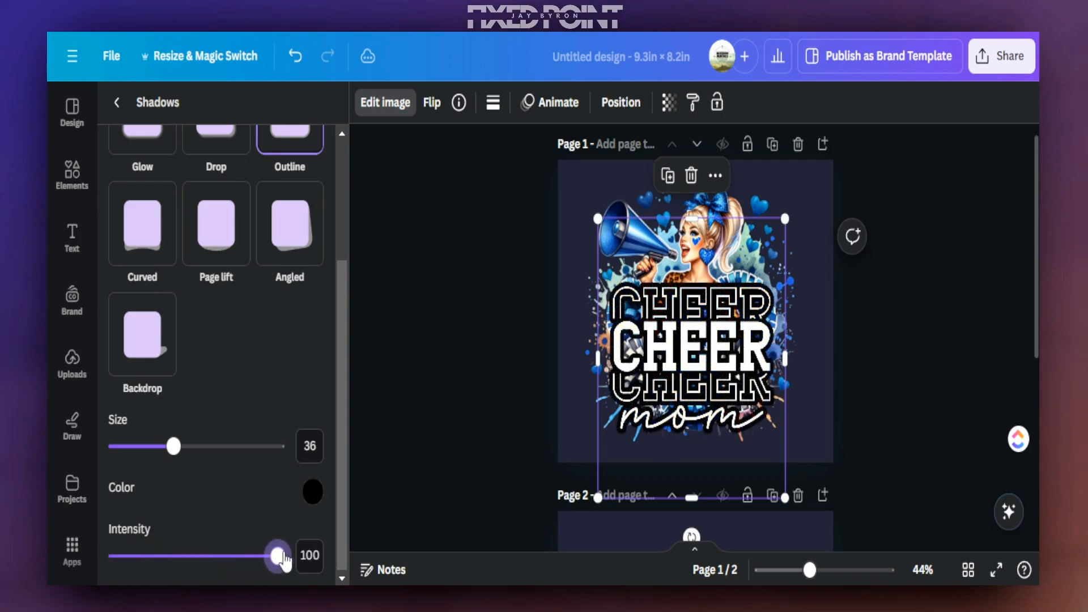
drag(174, 446, 191, 446)
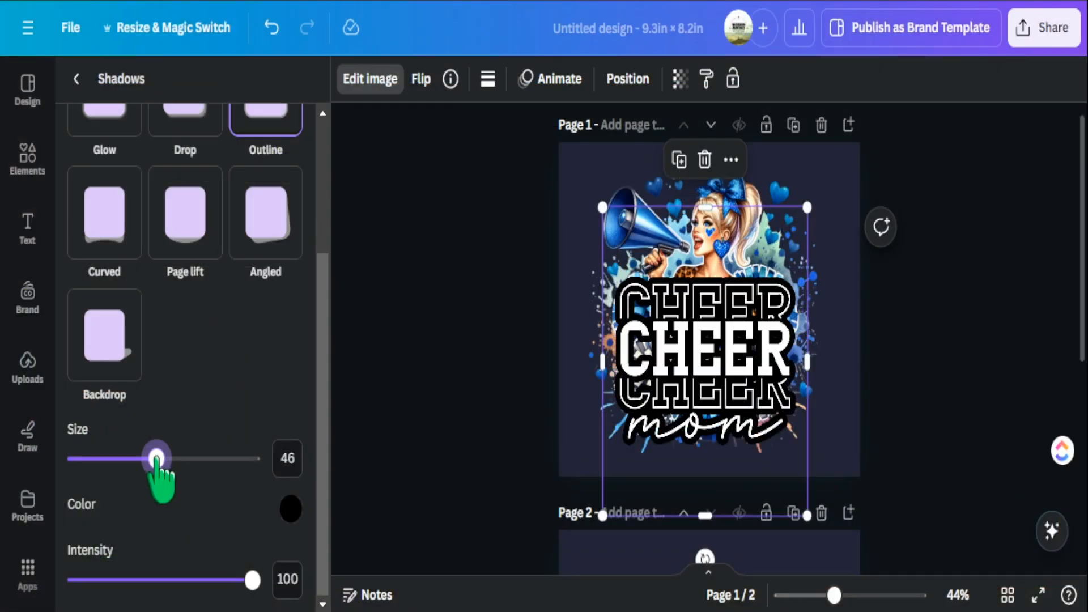
mouse_move(157, 458)
mouse_down()
mouse_move(168, 458)
mouse_move(109, 458)
mouse_move(142, 457)
mouse_up()
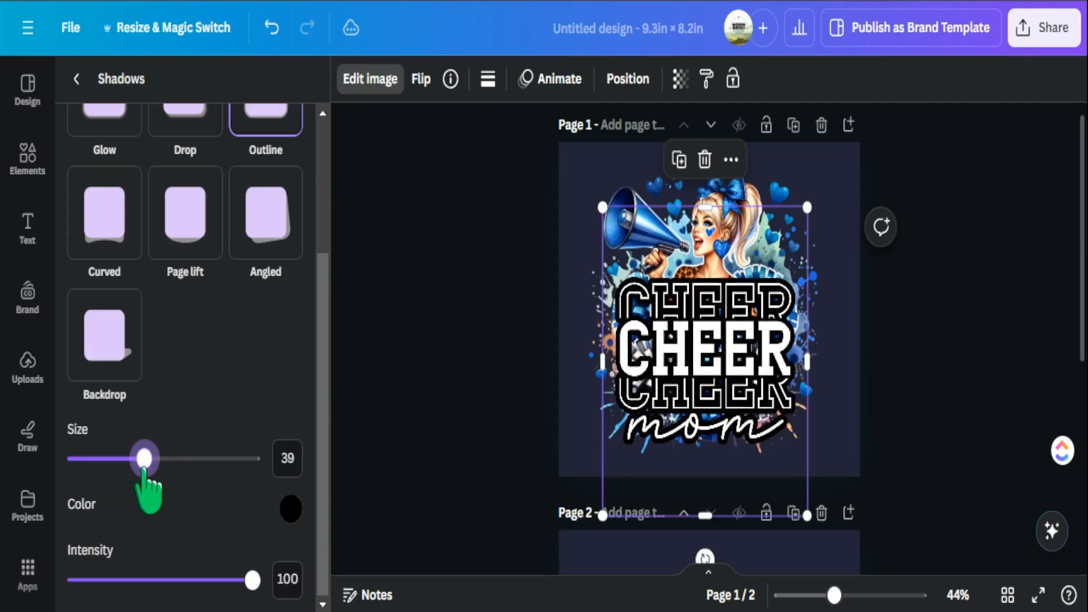
click(930, 417)
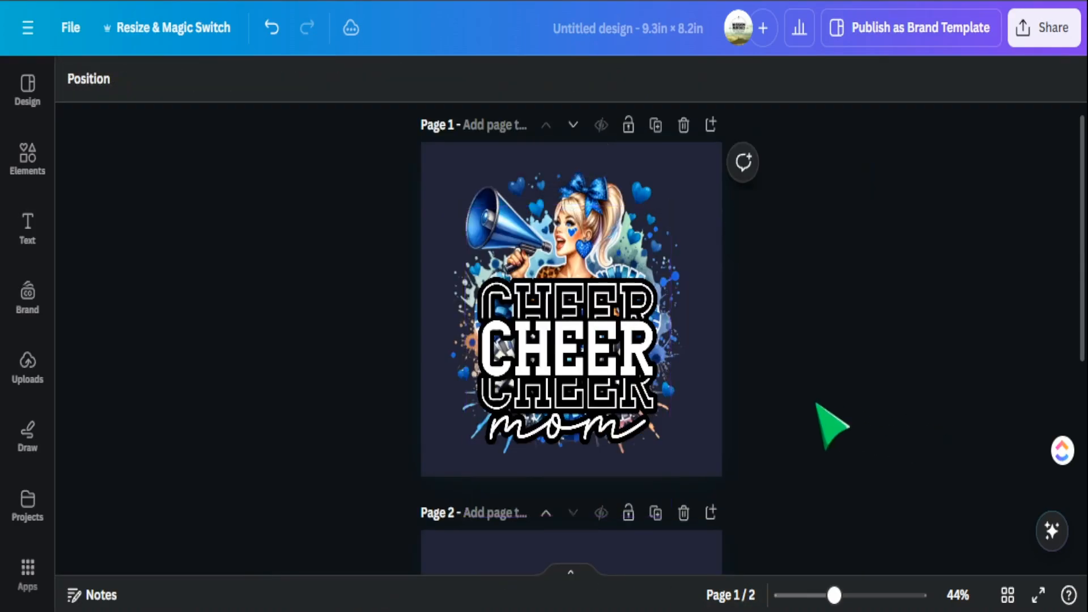
- Shrink the CHEER mom graphic and center it near the page's lower edge, and enlarge the cheerleader to fill most of page 1
mouse_move(627, 381)
mouse_down()
mouse_move(610, 387)
mouse_move(632, 387)
mouse_up()
drag(673, 522, 618, 439)
drag(575, 330, 599, 389)
click(469, 181)
drag(447, 164, 419, 164)
drag(578, 372, 600, 404)
click(816, 426)
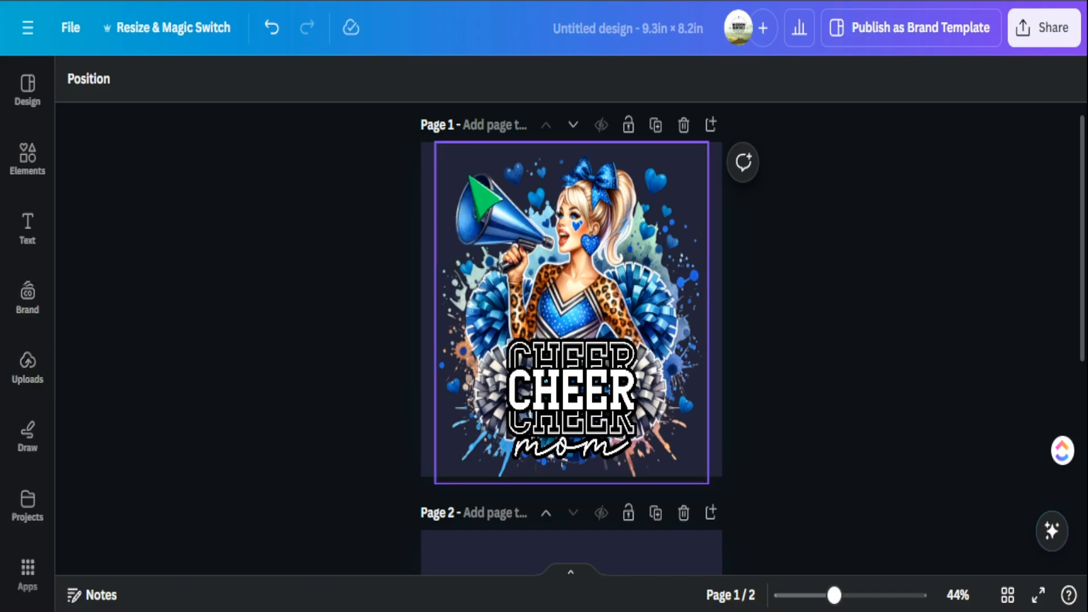
- Add a scattered pink glitter border from the uploaded Boarders folder across the upper edge of page 1
click(17, 373)
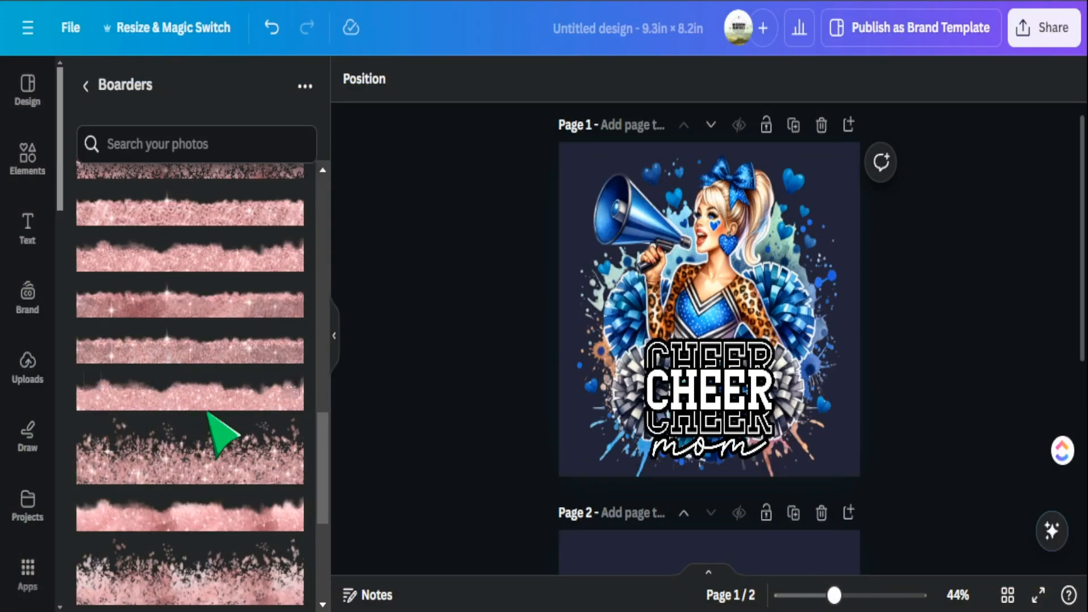
scroll(218, 432, up, 5)
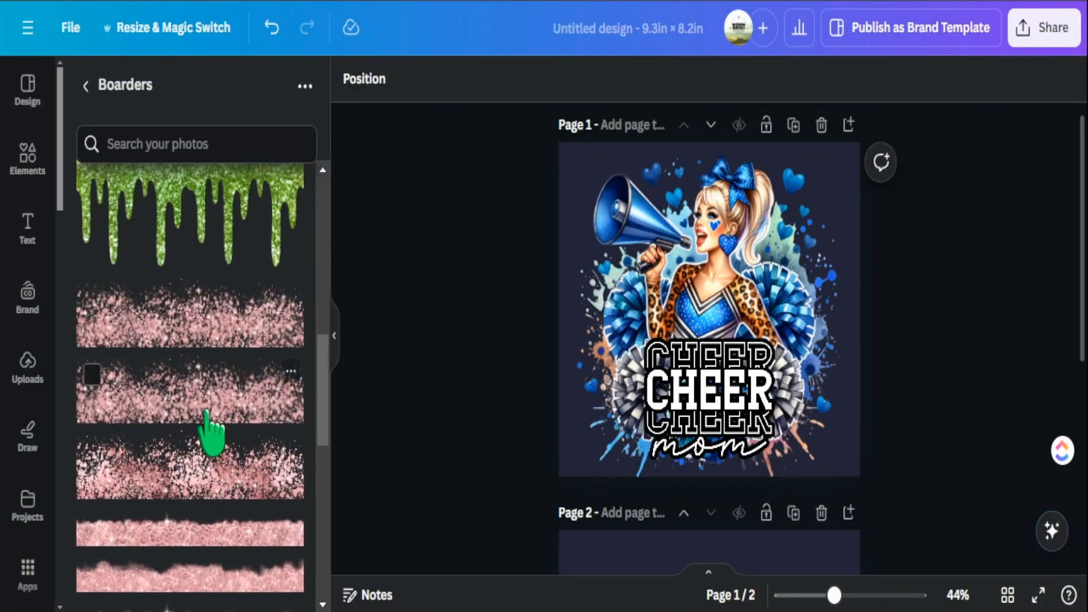
scroll(211, 437, down, 6)
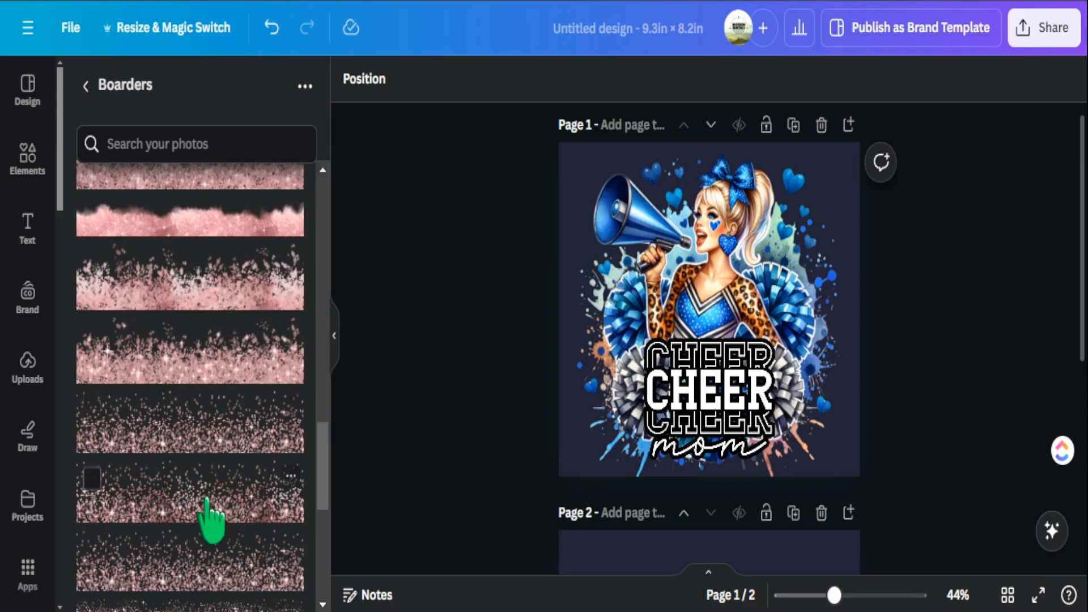
click(188, 425)
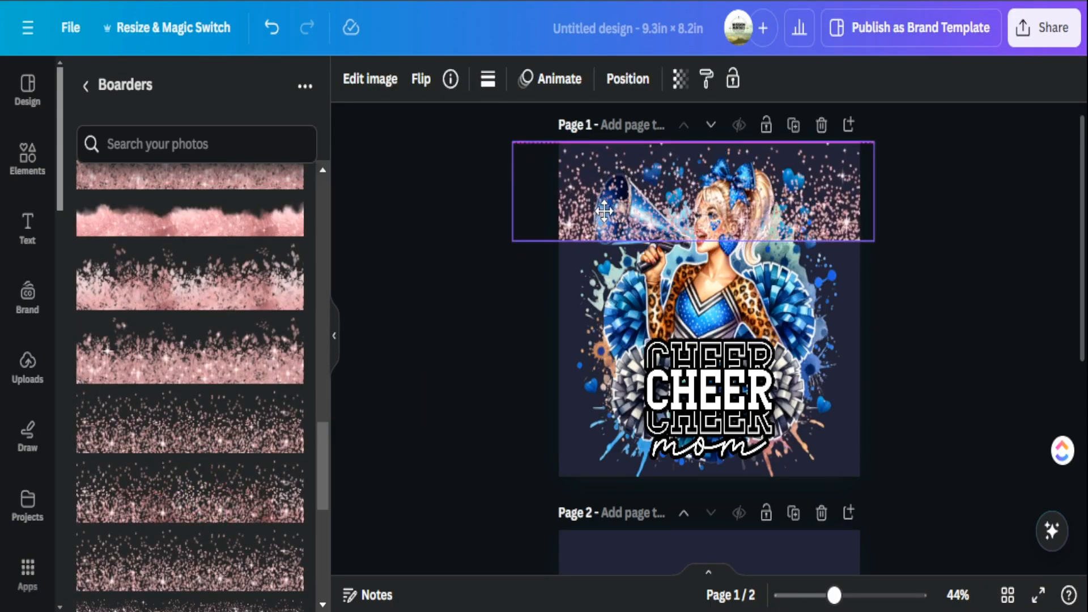
mouse_move(607, 207)
mouse_down()
mouse_move(607, 190)
mouse_move(610, 207)
mouse_up()
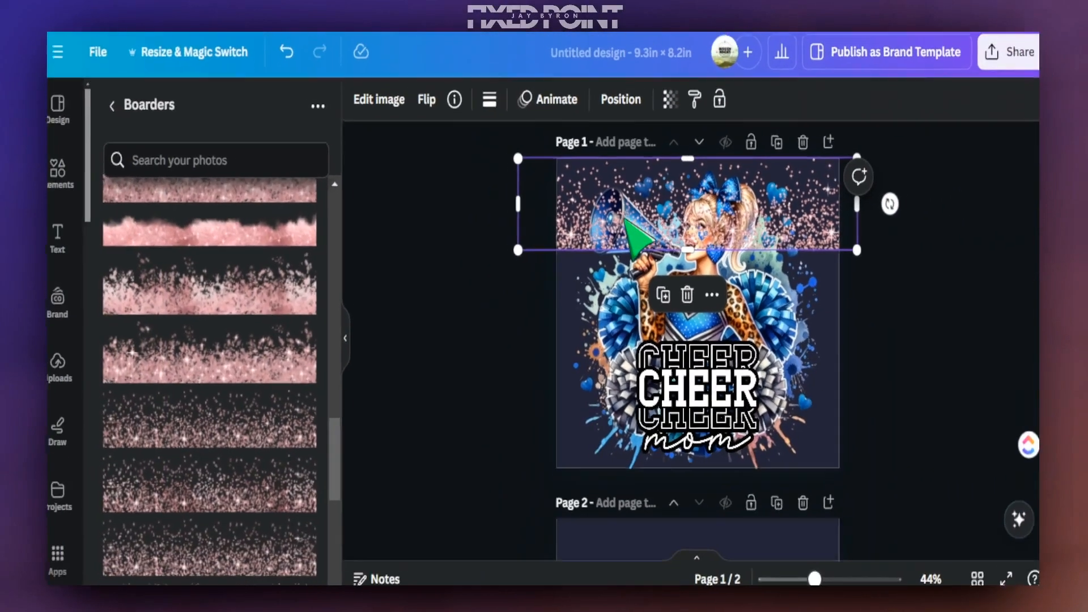
click(452, 240)
click(579, 213)
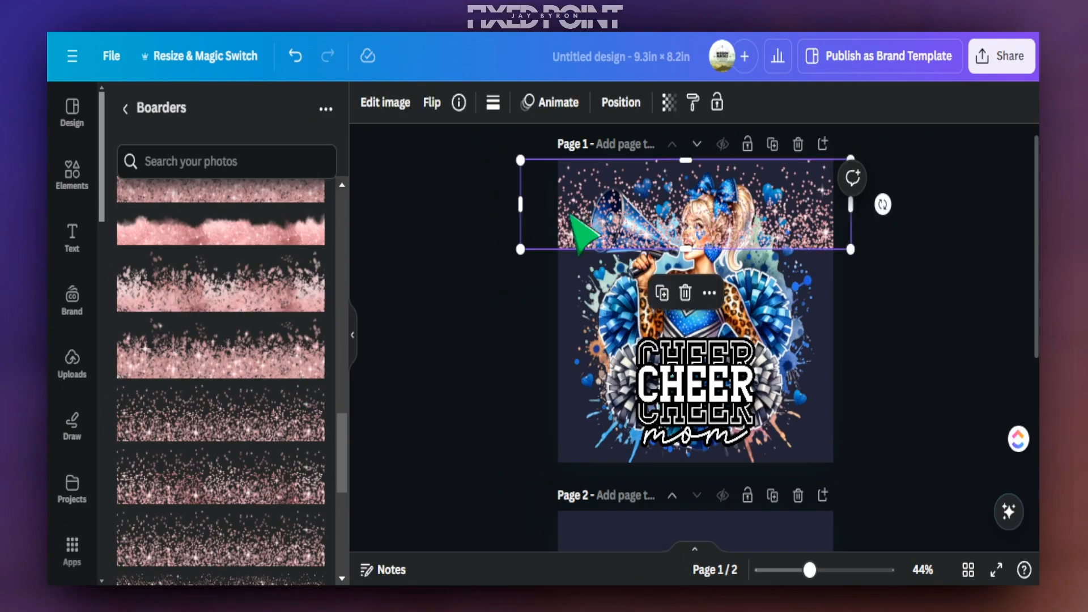
click(353, 335)
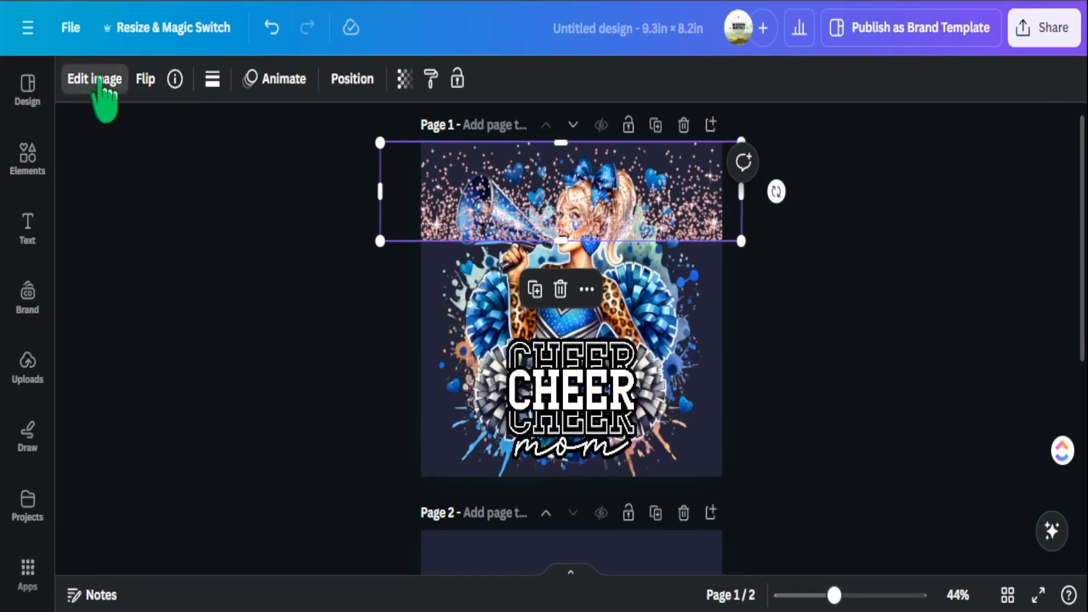
- Recolor the glitter border with the Sea Blue duotone and set its highlights to a brighter blue, #3BB6FF
click(97, 79)
scroll(141, 488, down, 4)
click(201, 387)
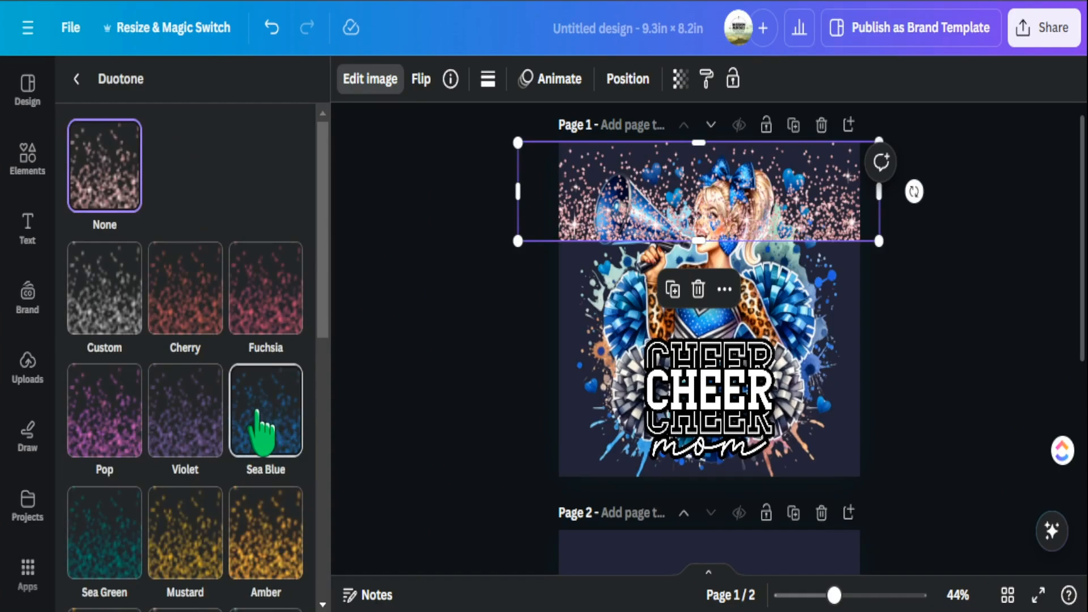
click(261, 433)
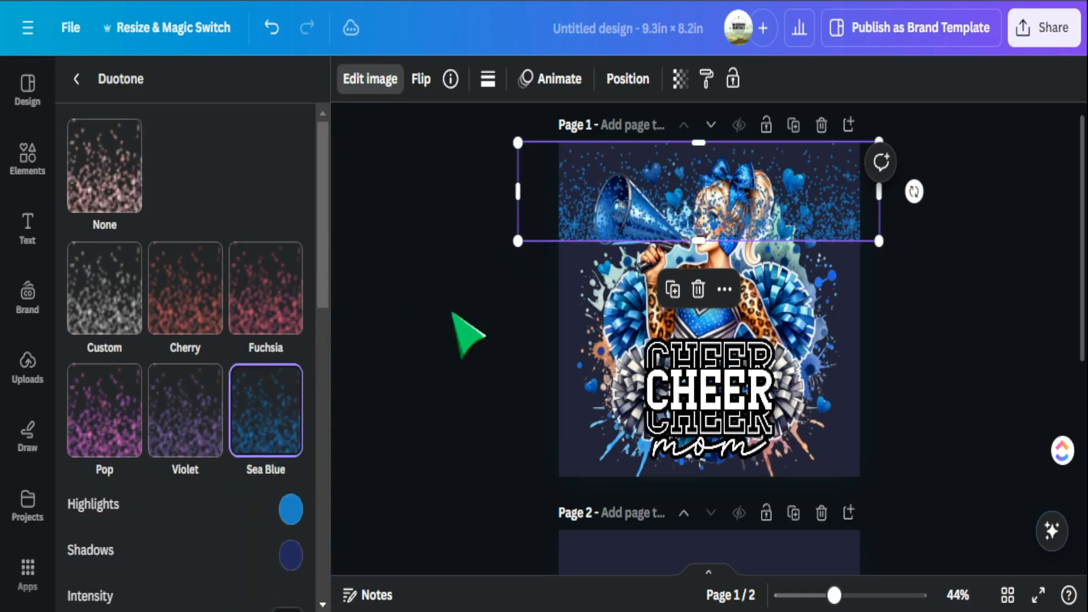
scroll(291, 538, down, 2)
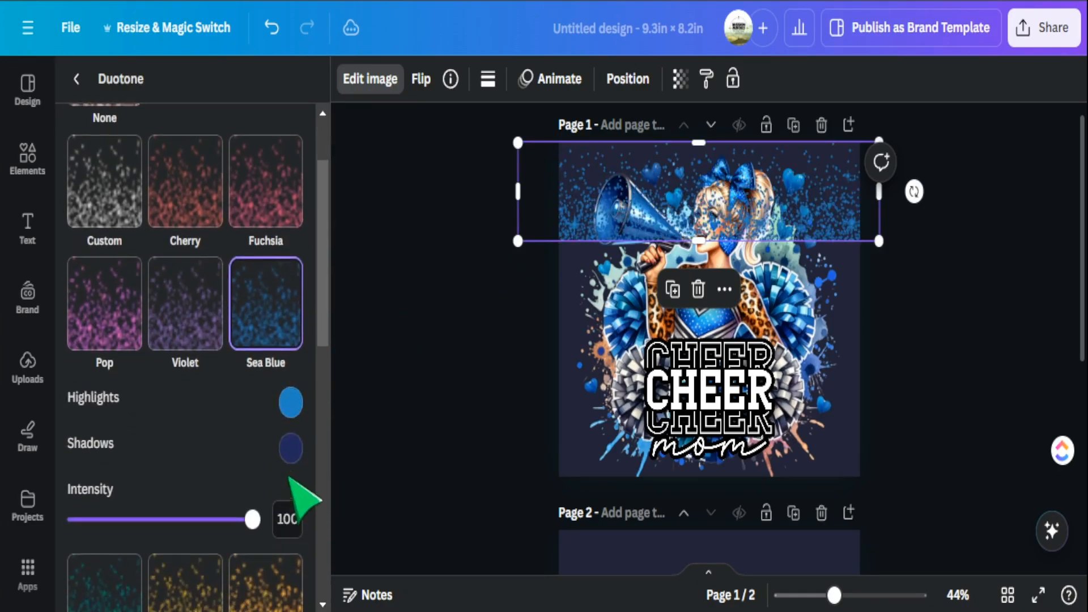
click(291, 402)
mouse_move(449, 235)
mouse_down()
mouse_move(323, 221)
mouse_move(413, 224)
mouse_move(444, 249)
mouse_move(417, 215)
mouse_move(458, 193)
mouse_up()
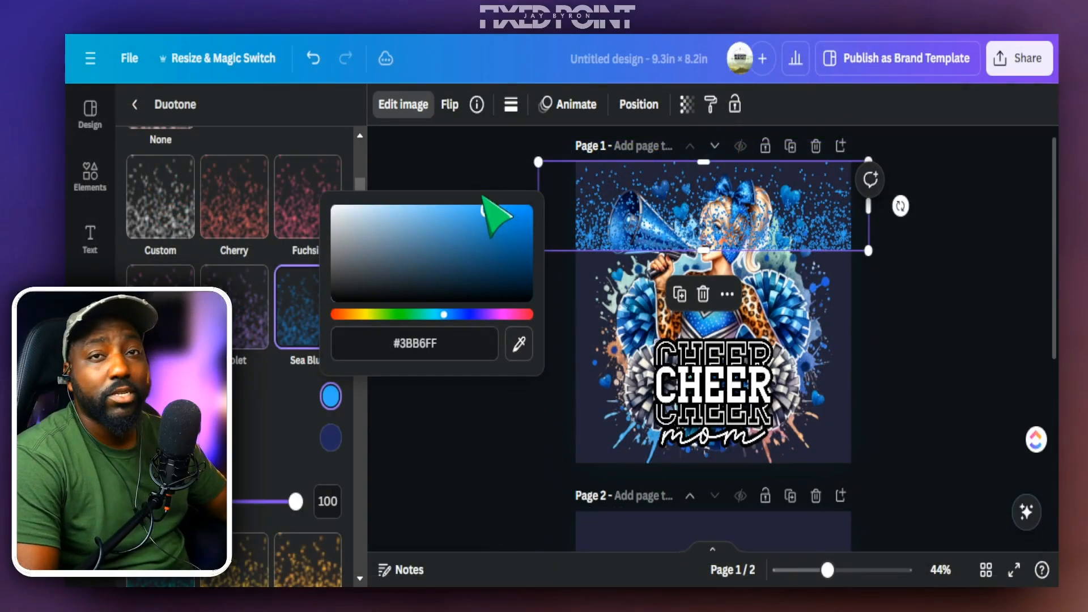
click(463, 124)
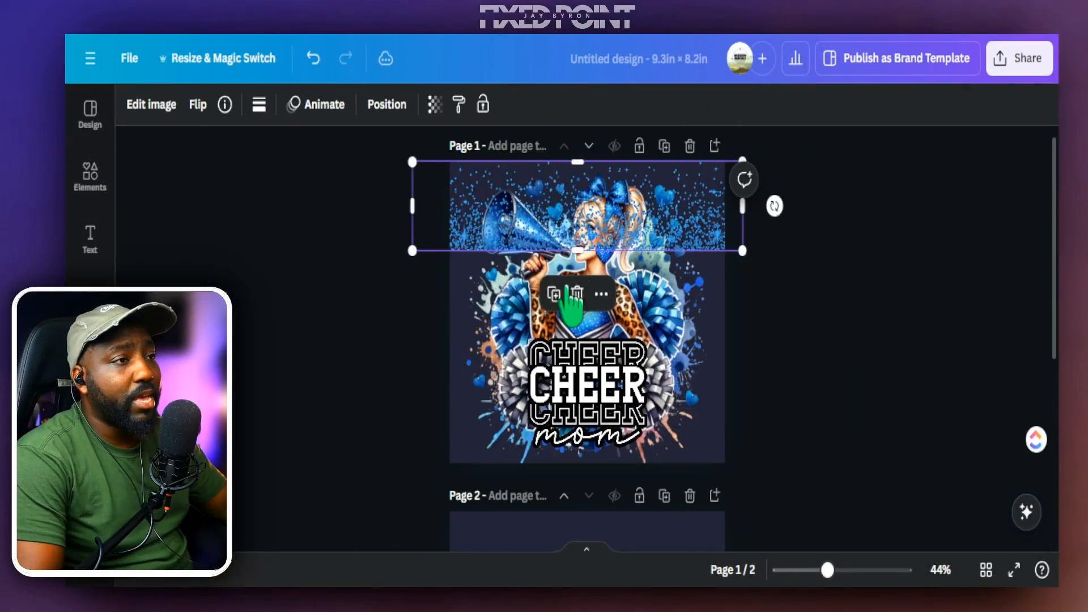
- Rotate the blue glitter border 180 degrees so its dense edge runs along the page's upper edge, and center it horizontally
click(517, 246)
click(542, 220)
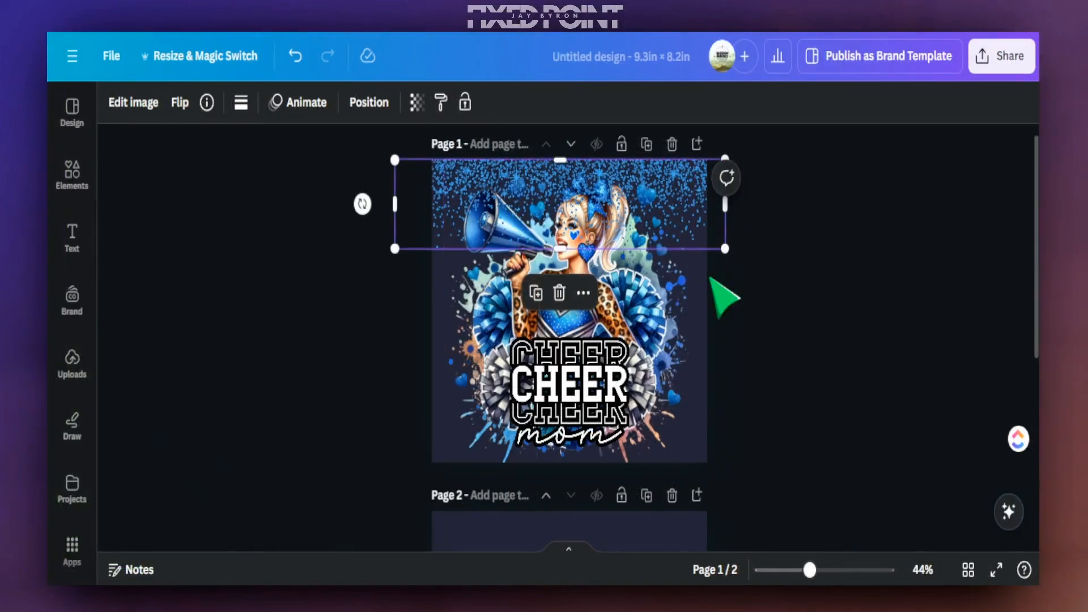
click(835, 286)
mouse_move(638, 187)
mouse_down()
mouse_move(649, 187)
mouse_move(630, 185)
mouse_up()
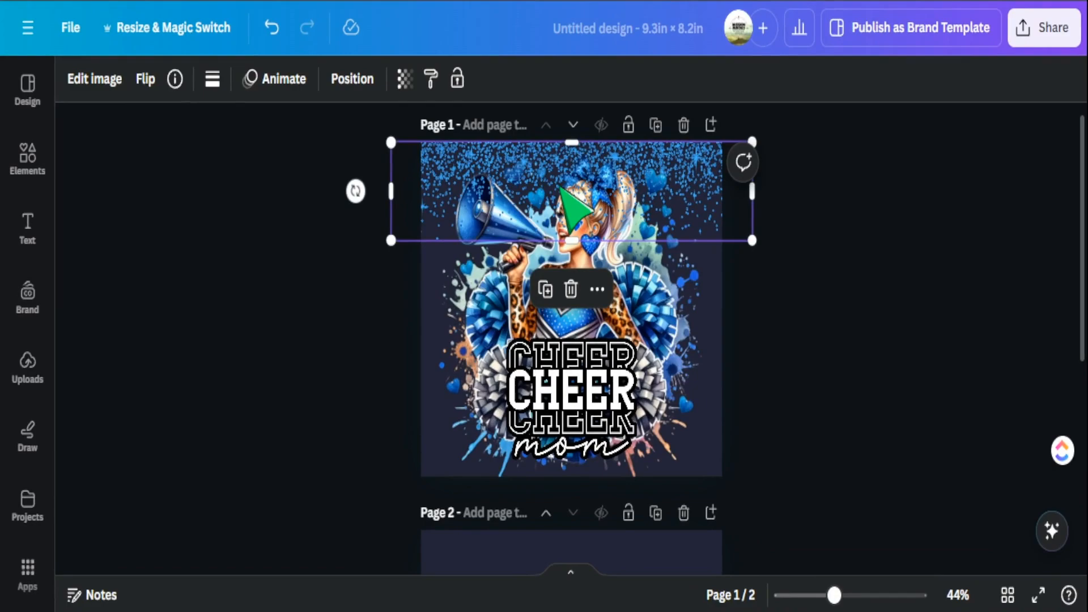
click(801, 236)
click(637, 187)
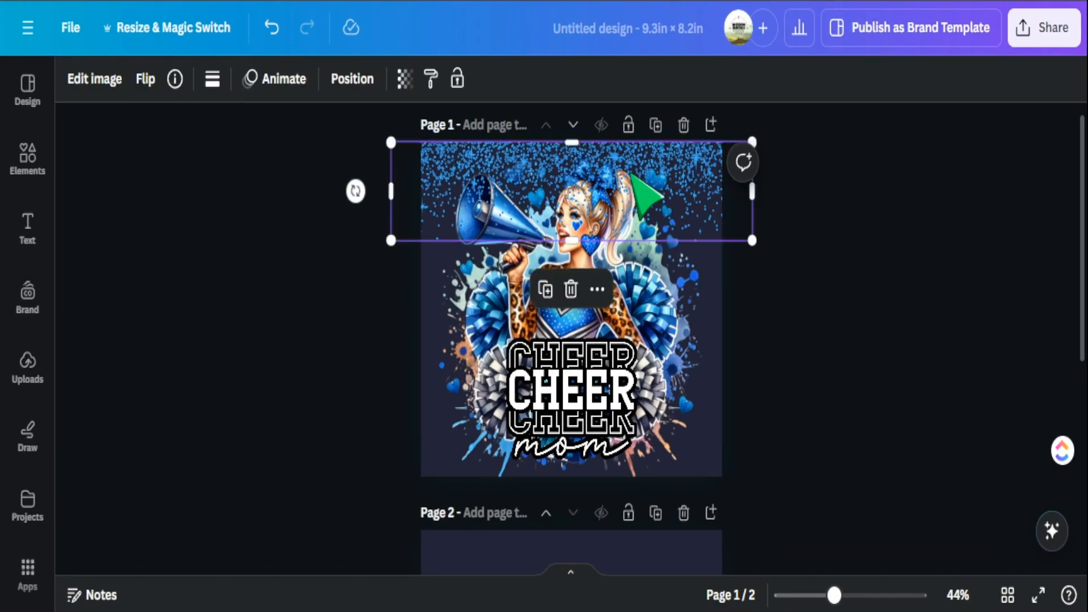
- Duplicate the glitter border, rotate the copy upright, and place it along the lower edge of page 1
click(545, 290)
drag(561, 280, 569, 446)
drag(346, 459, 585, 145)
drag(651, 479, 631, 466)
- Arrange the layers on page 1 so the cheerleader and the CHEER mom graphic sit in front of both glitter borders
click(644, 328)
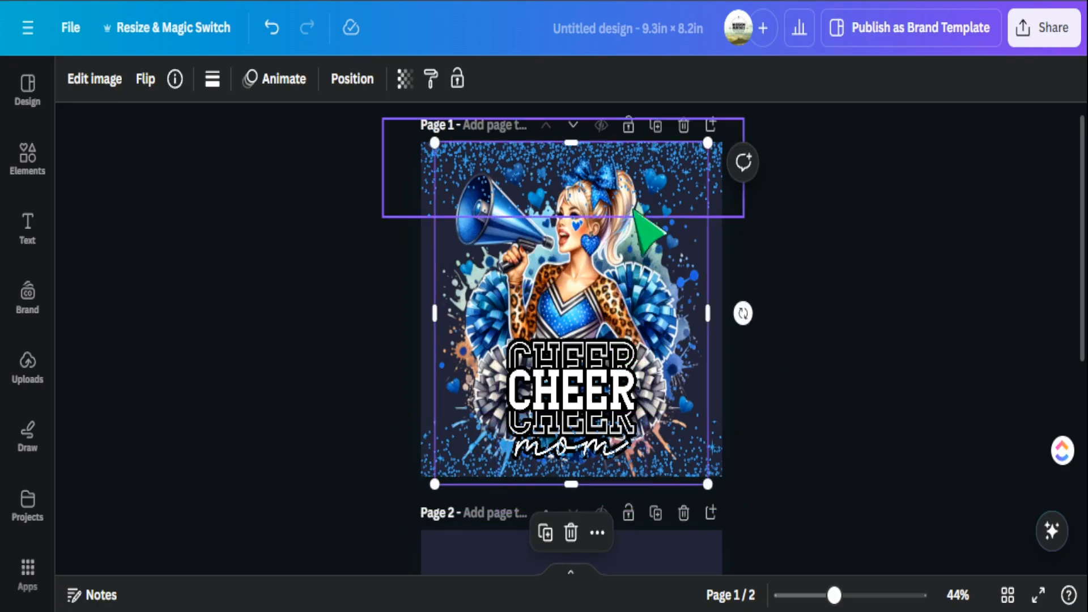
click(673, 173)
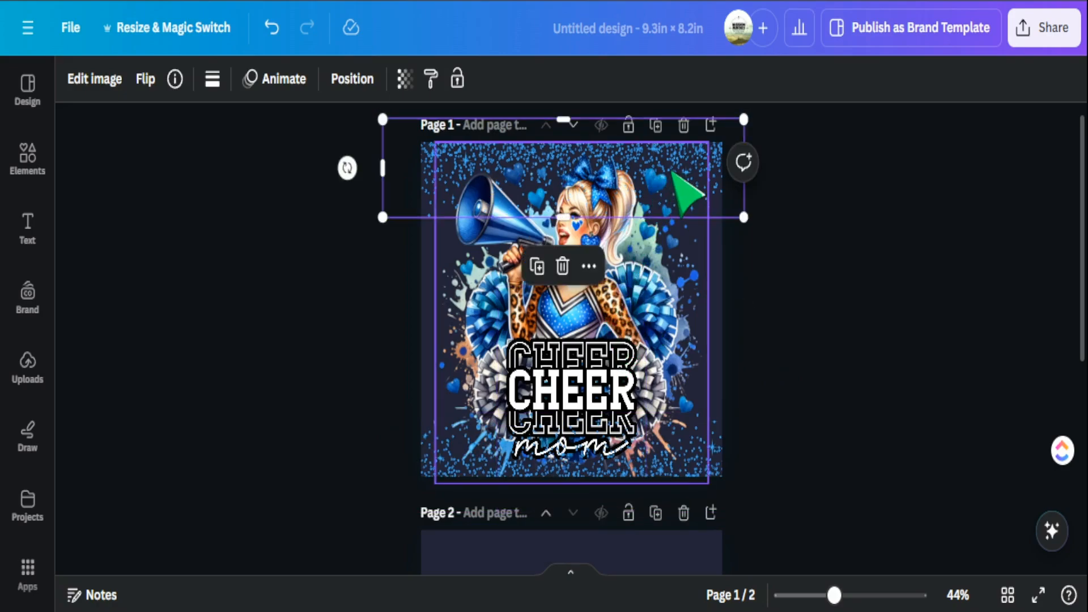
click(766, 338)
click(679, 471)
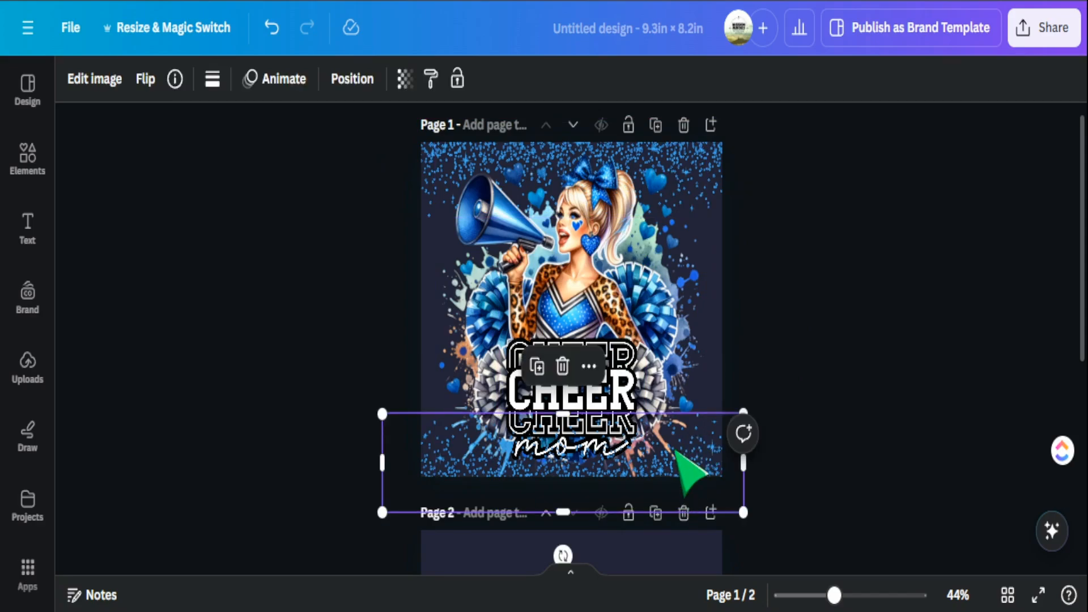
click(785, 302)
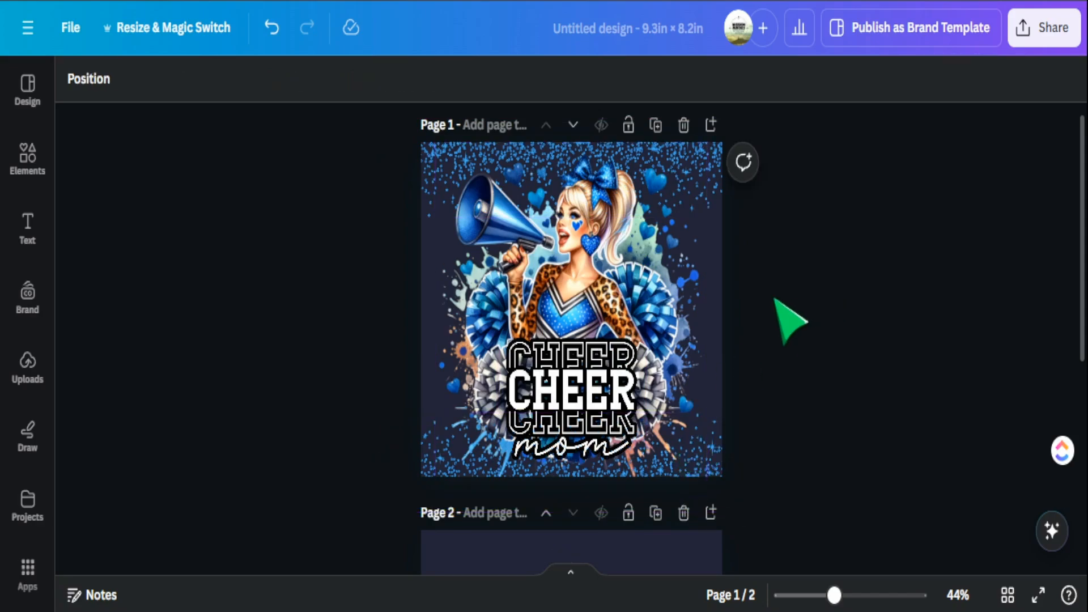
- Enlarge the cheerleader graphic slightly on page 1 and center it horizontally on the page
click(585, 236)
drag(441, 143, 425, 126)
drag(571, 380, 579, 395)
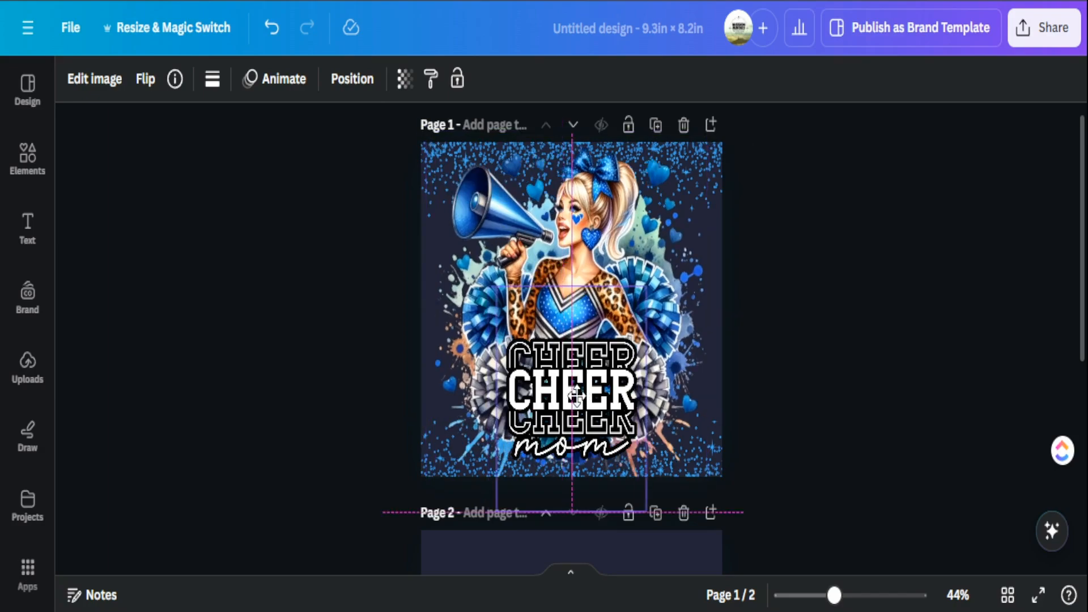
click(829, 278)
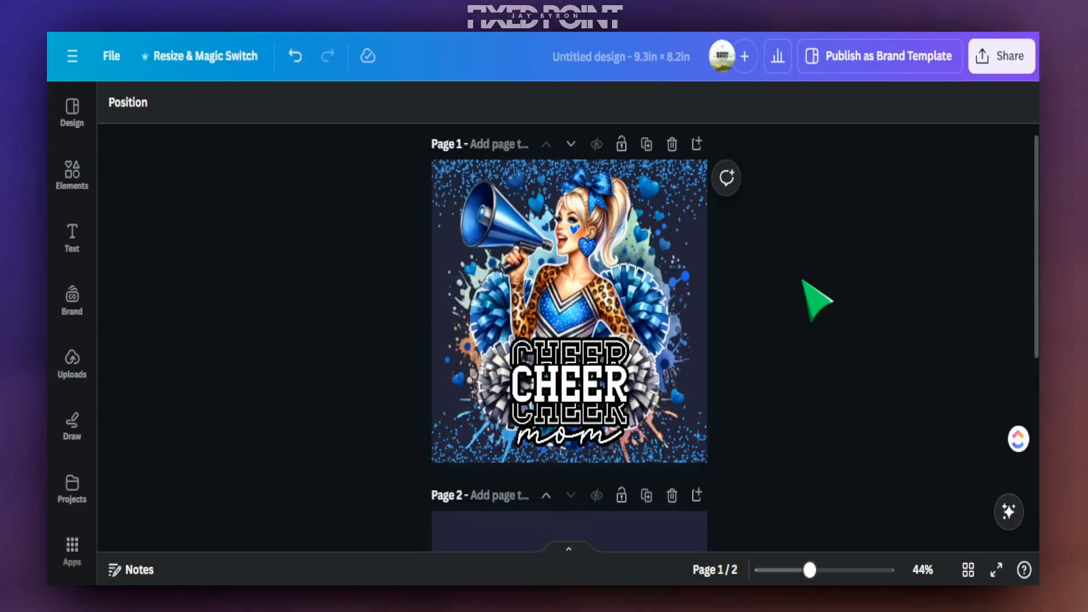
- Replace the empty second page with a duplicate of page 1 and set the duplicate's background to white
click(672, 495)
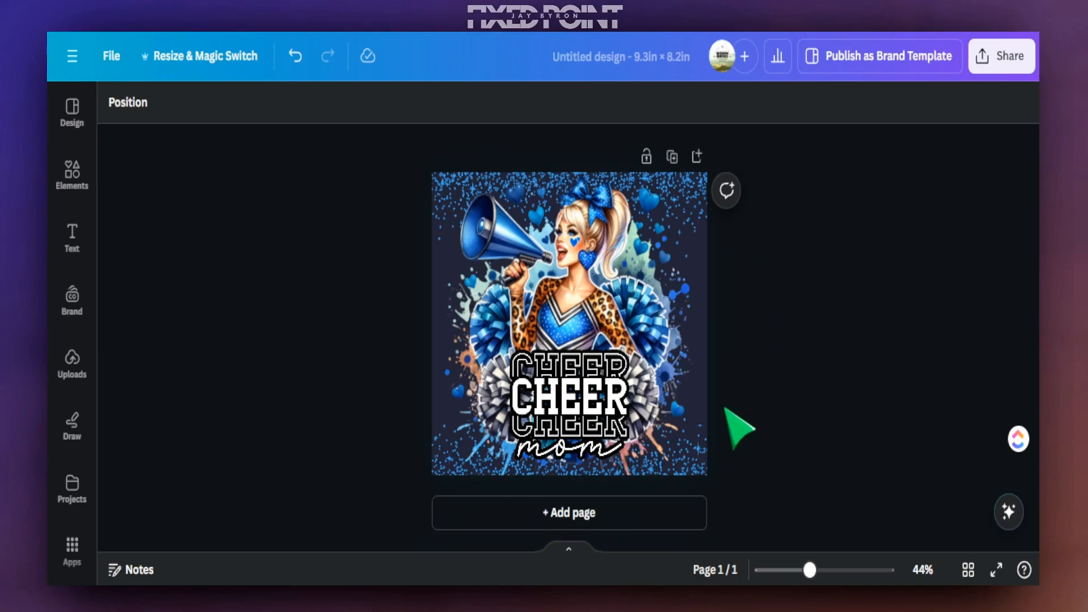
click(672, 156)
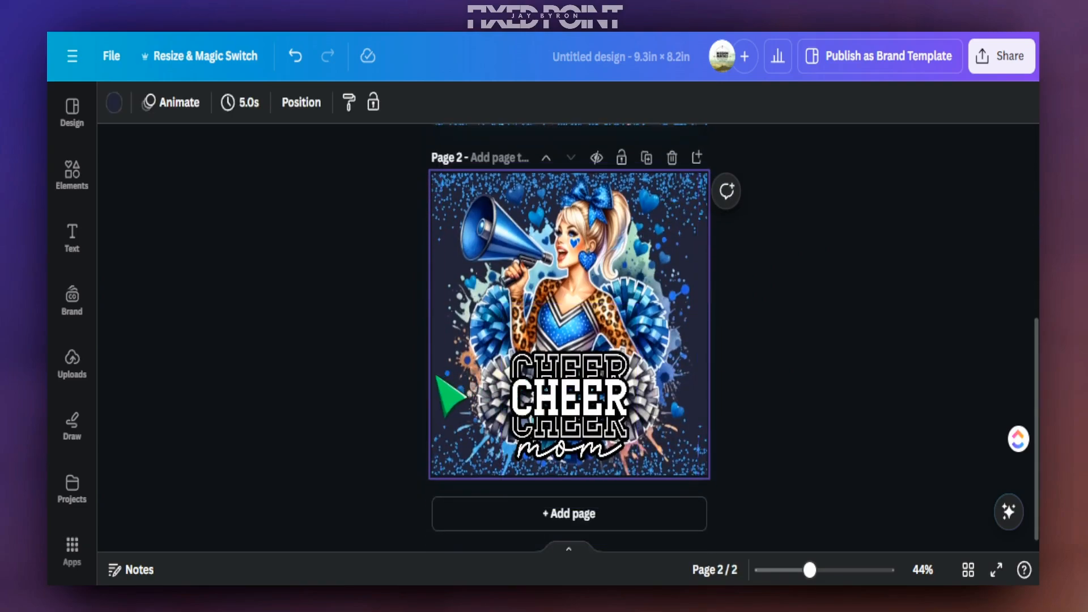
click(114, 103)
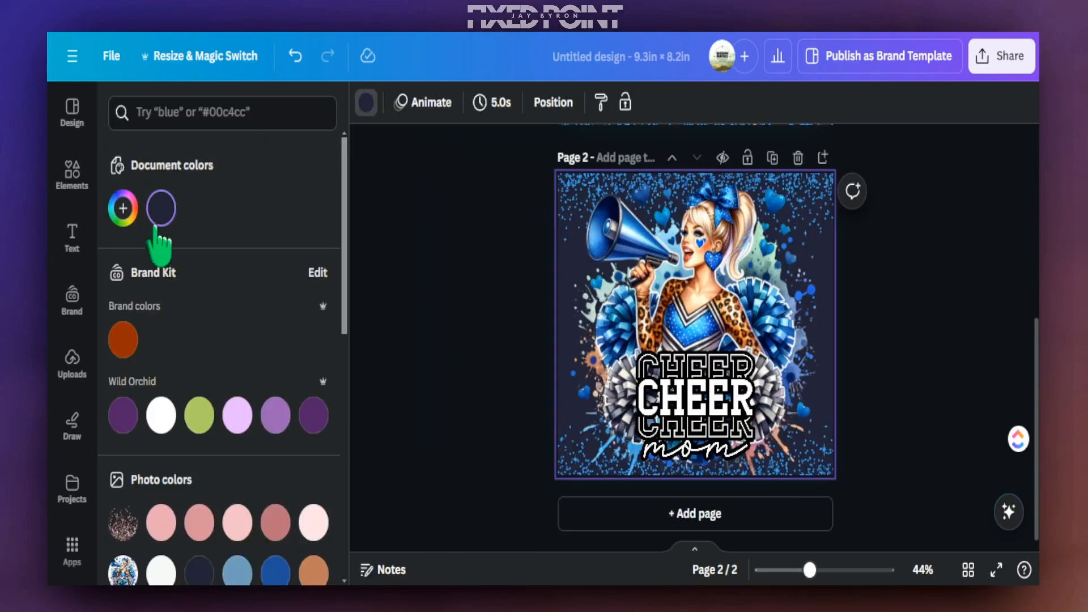
click(157, 416)
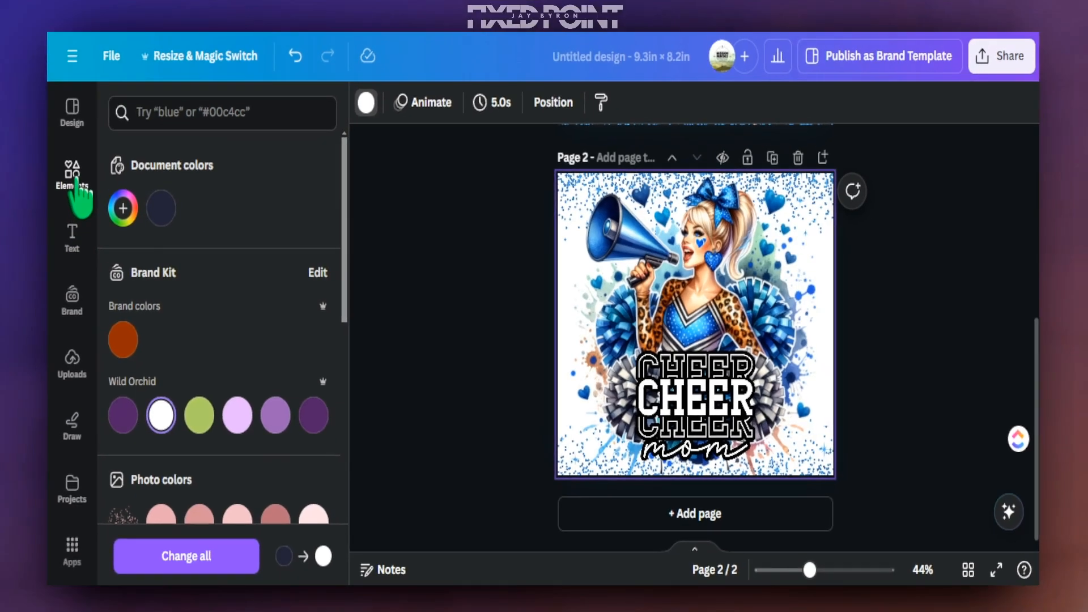
- Search the graphics for "paint splash" and place the green watercolor splash over the cheerleader on page 2
click(76, 180)
click(195, 112)
text(paint)
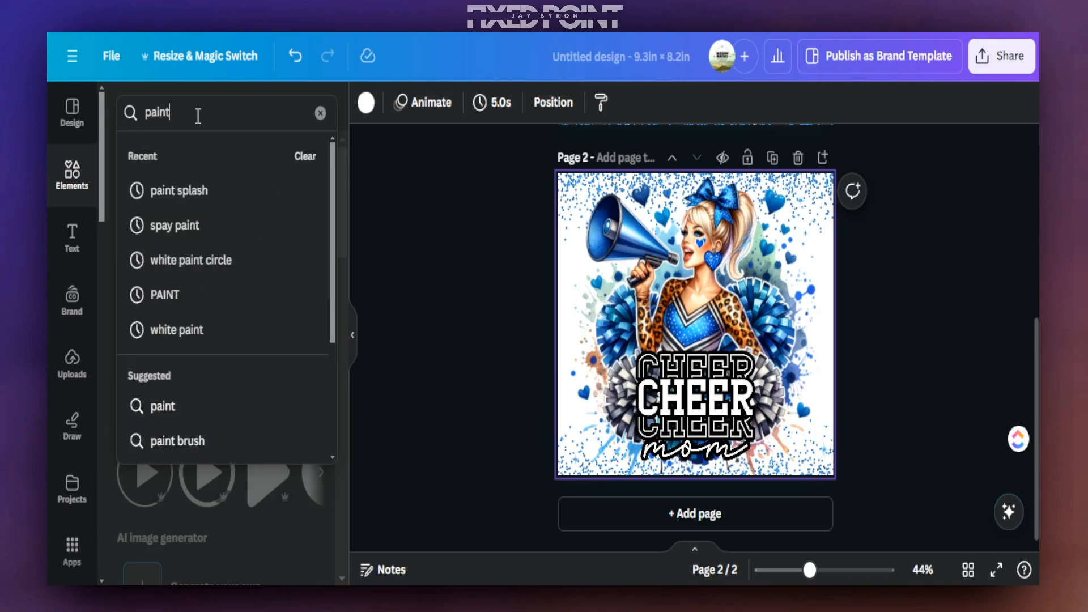
click(184, 193)
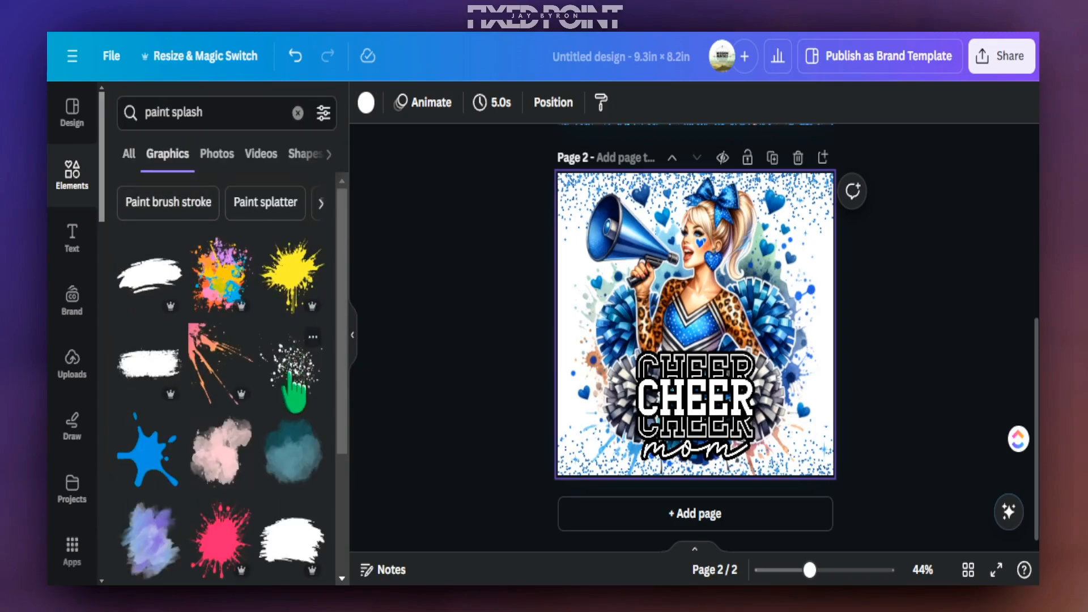
scroll(286, 368, down, 5)
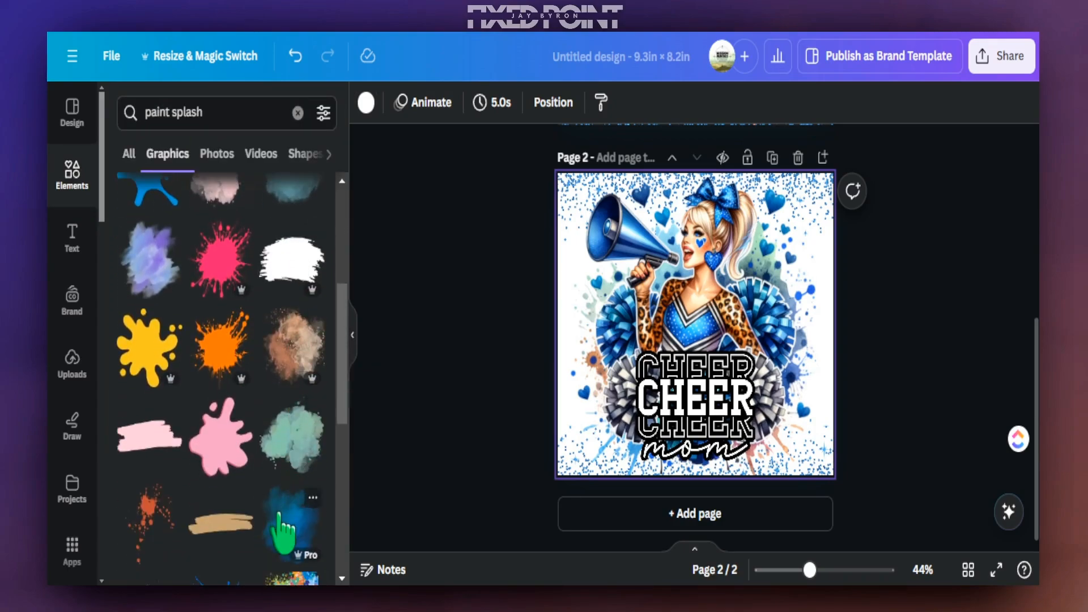
click(282, 527)
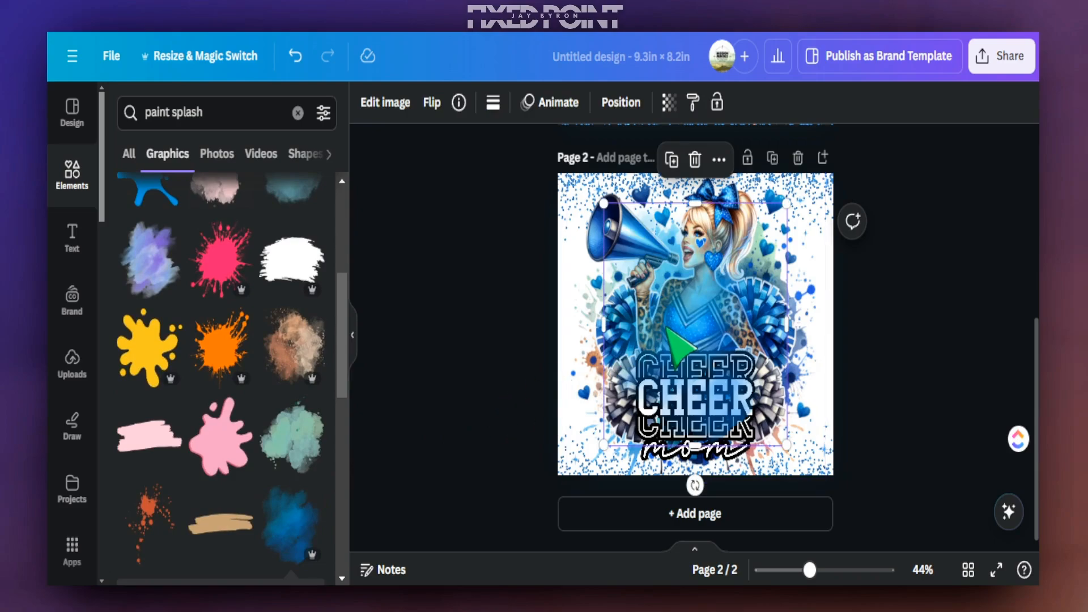
key(Delete)
click(287, 437)
drag(655, 332, 623, 322)
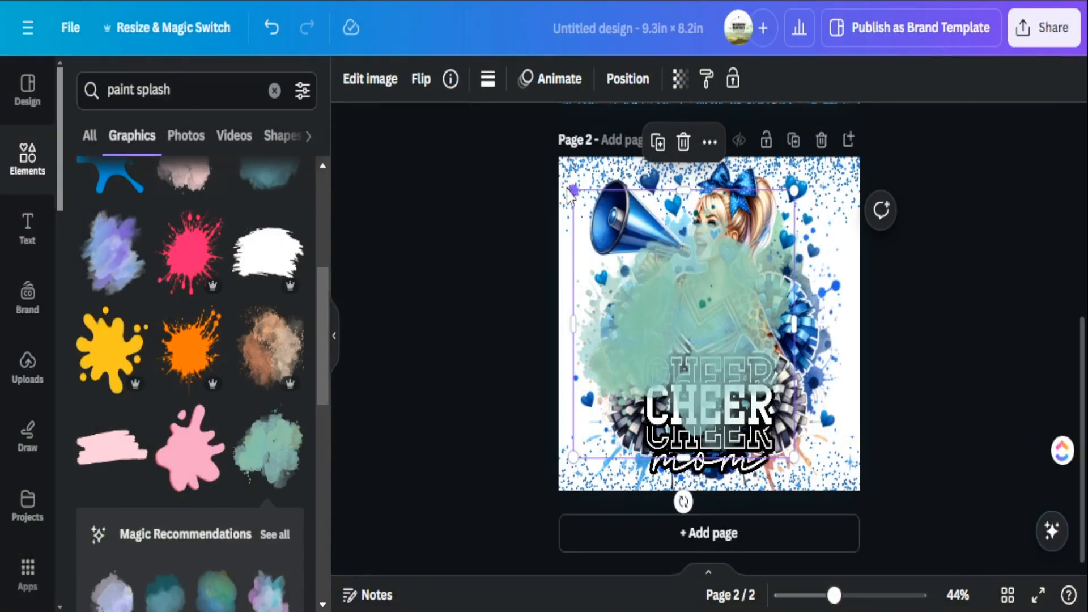
- Recolor the watercolor splash with the Sea Blue duotone and set its highlights to a brighter blue
click(363, 79)
scroll(224, 459, down, 4)
click(214, 448)
click(277, 419)
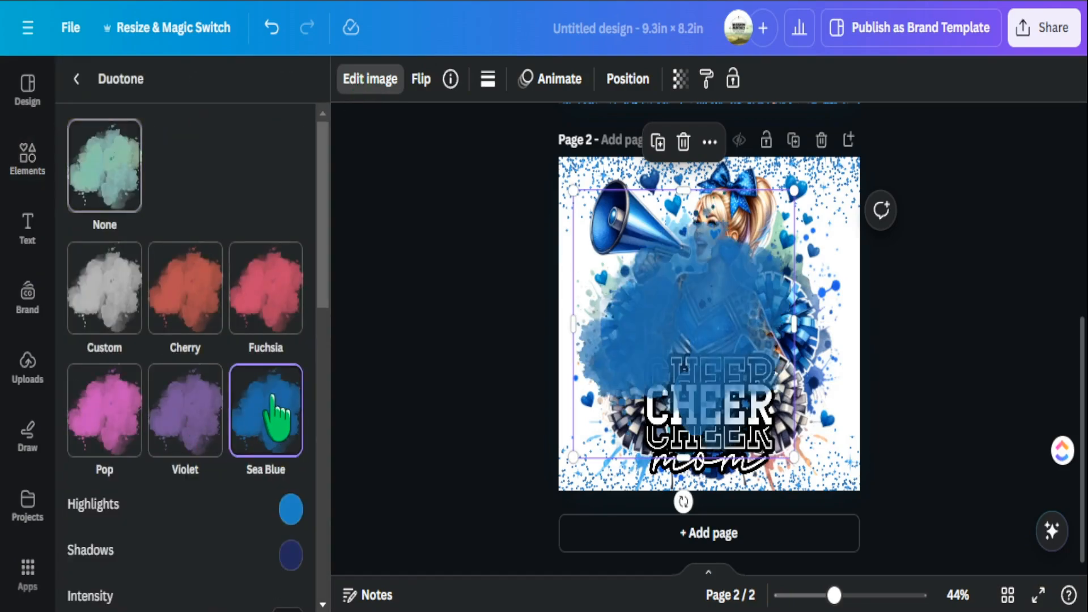
click(291, 509)
drag(328, 389, 396, 301)
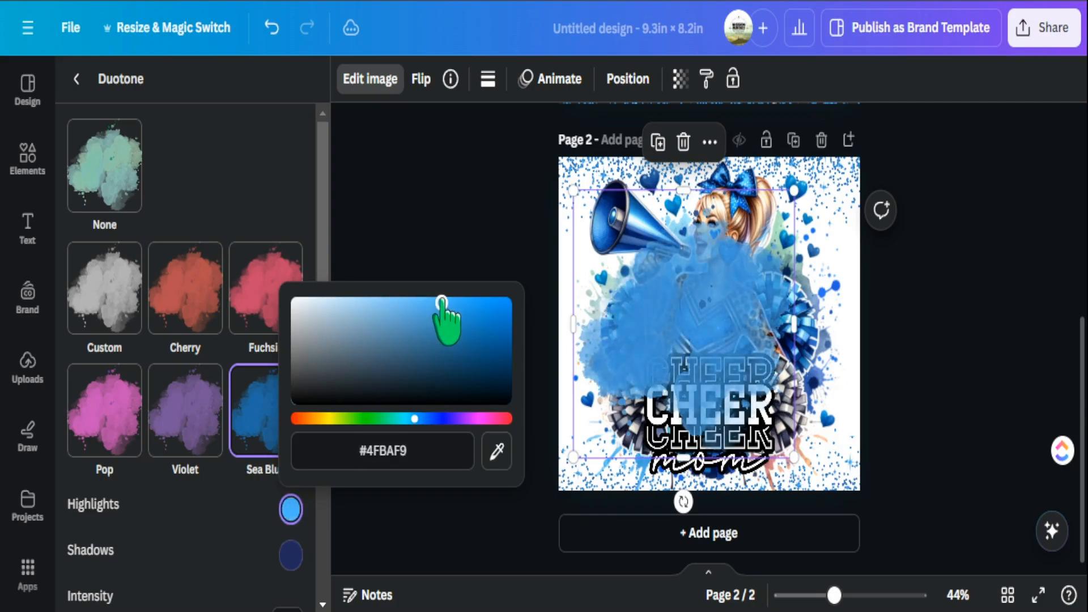
drag(446, 302, 457, 306)
click(465, 240)
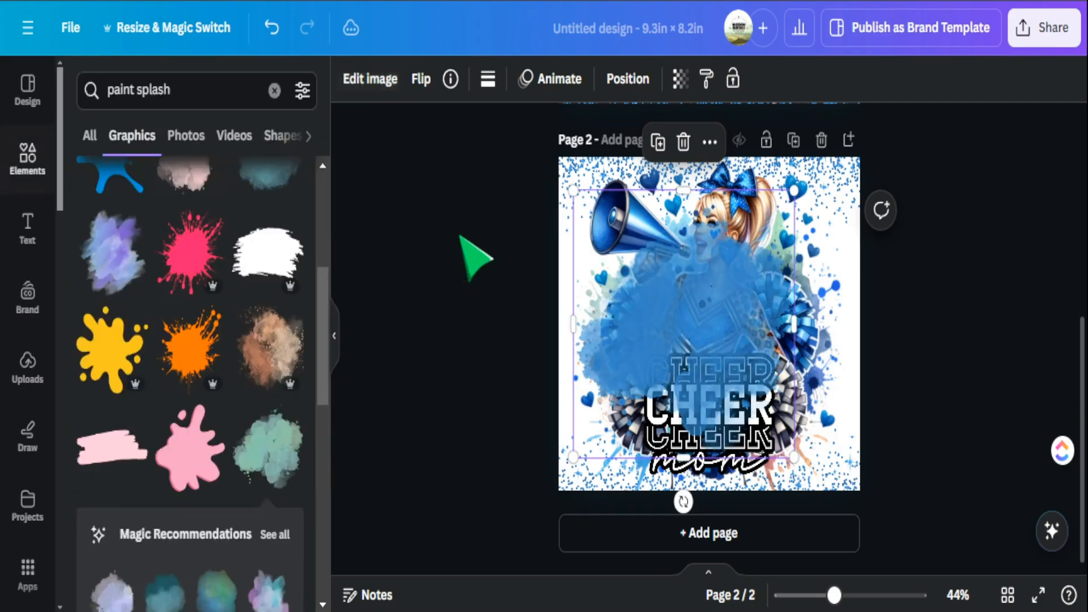
- Send the blue splash behind the glitter borders and place it, rotated, toward the upper-left part of page 2
mouse_move(703, 312)
mouse_down()
mouse_move(748, 347)
mouse_move(696, 326)
mouse_move(742, 327)
mouse_move(714, 338)
mouse_move(721, 304)
mouse_move(722, 315)
mouse_up()
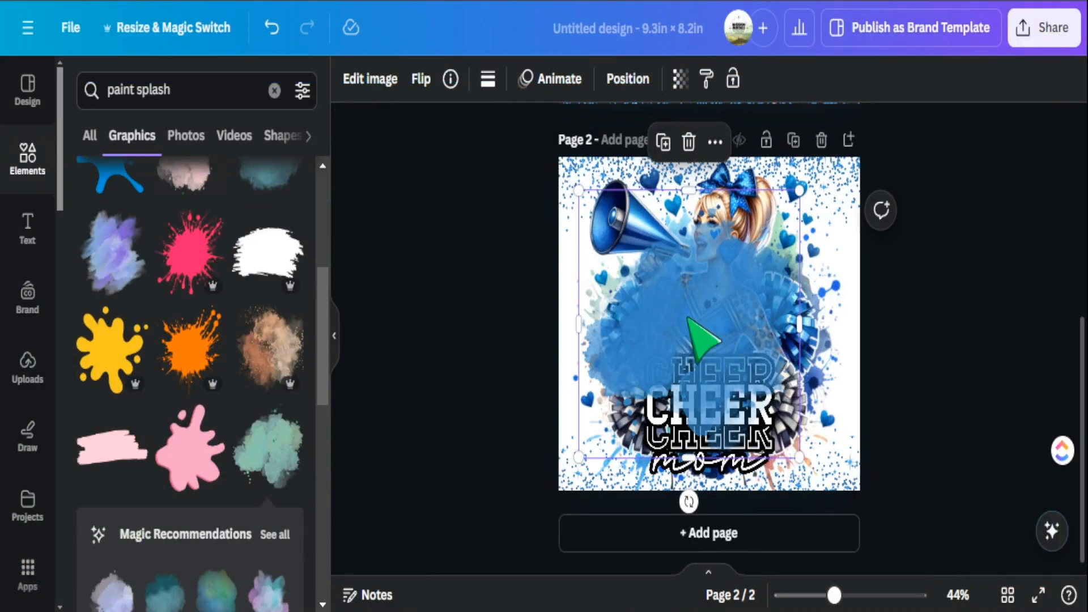
click(612, 80)
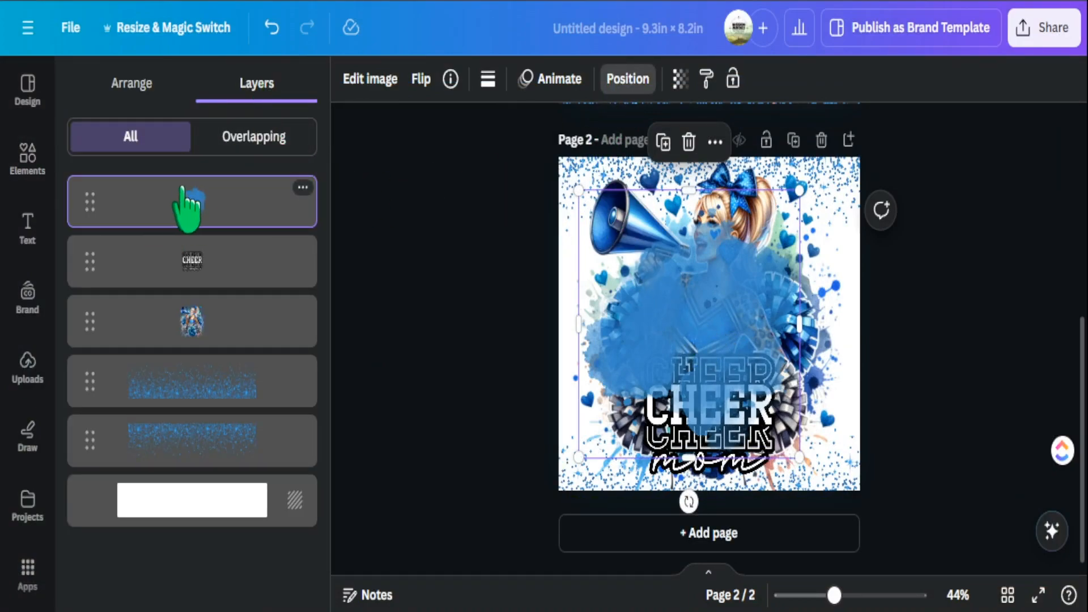
drag(158, 210, 175, 448)
drag(573, 332, 572, 284)
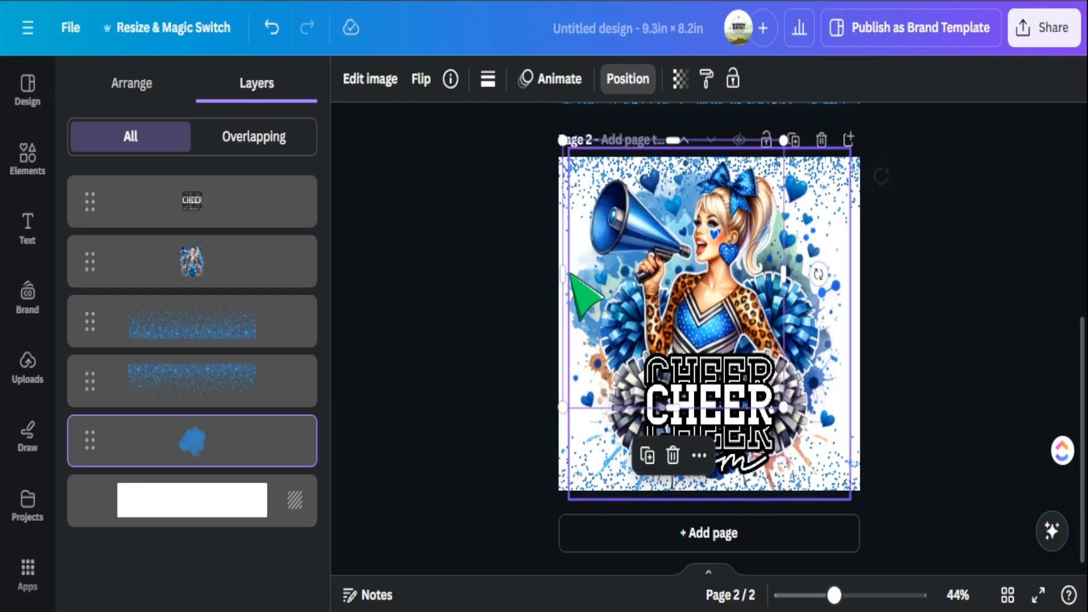
- Add two more copies of the blue splash, spread them around the cheerleader's lower area, and send them behind the other graphics
click(646, 455)
drag(725, 298, 740, 369)
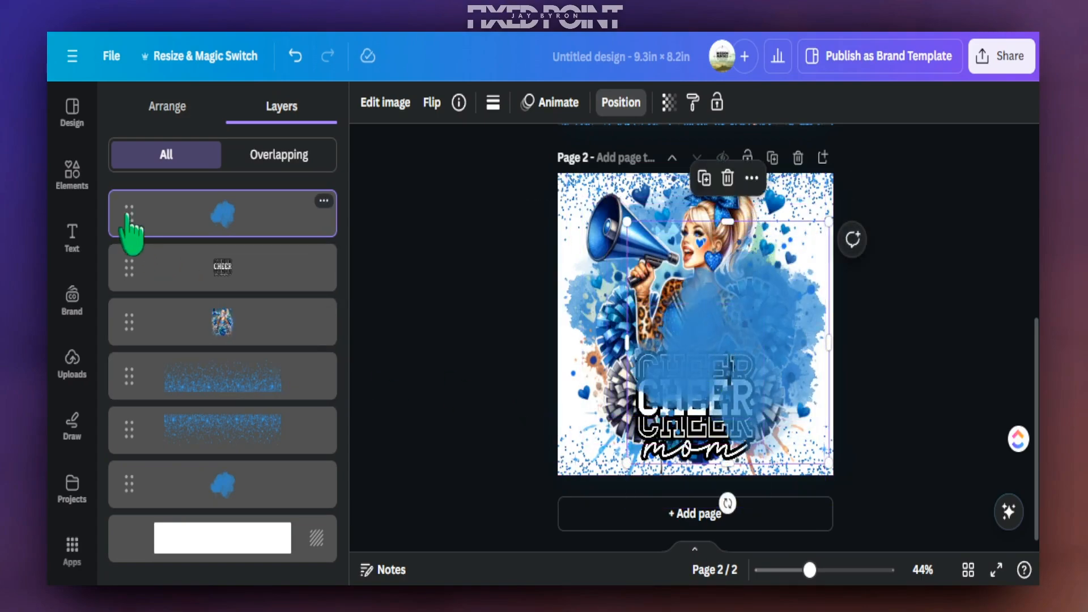
drag(666, 528, 679, 345)
drag(589, 384, 768, 403)
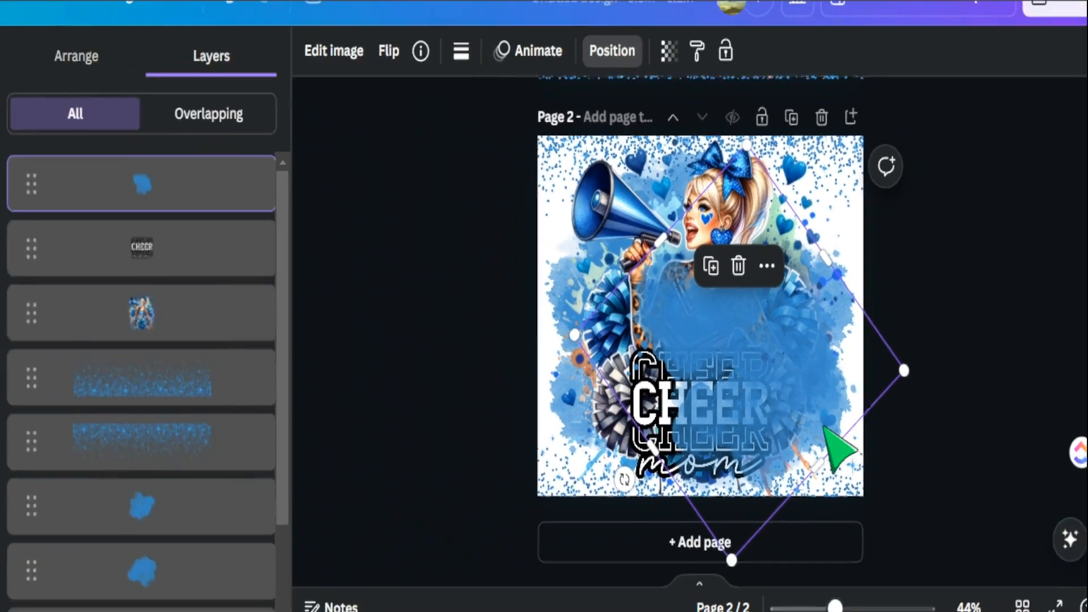
drag(92, 221, 97, 462)
click(995, 354)
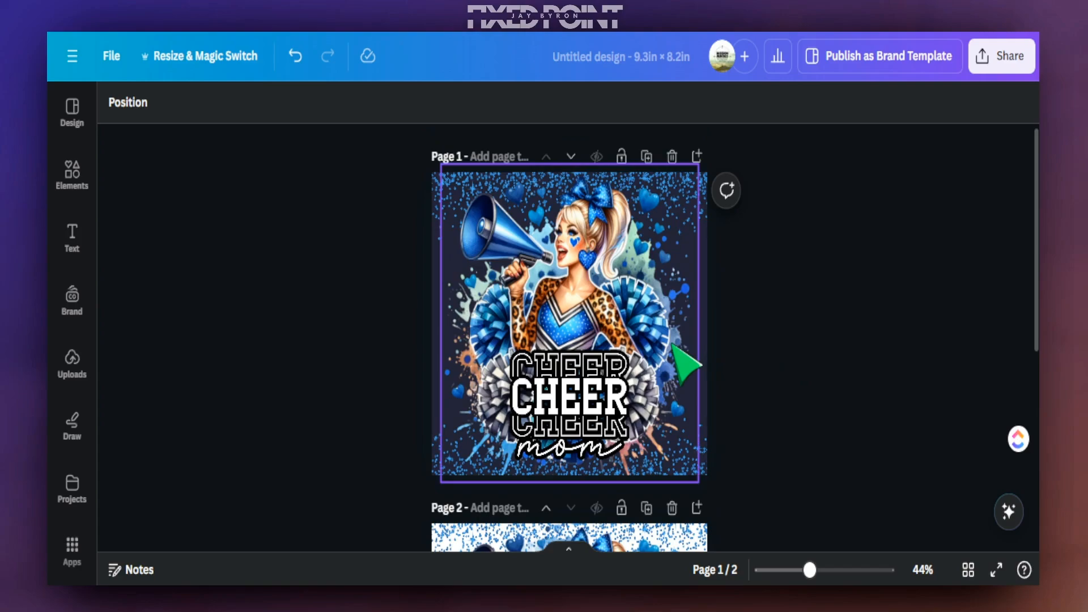
scroll(686, 365, down, 5)
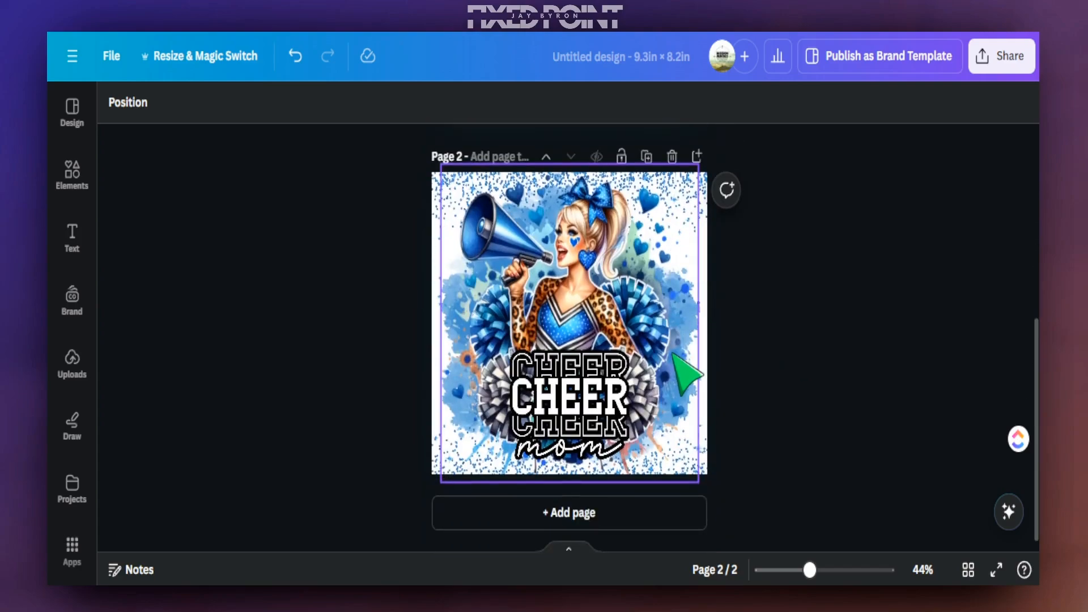
scroll(687, 374, up, 5)
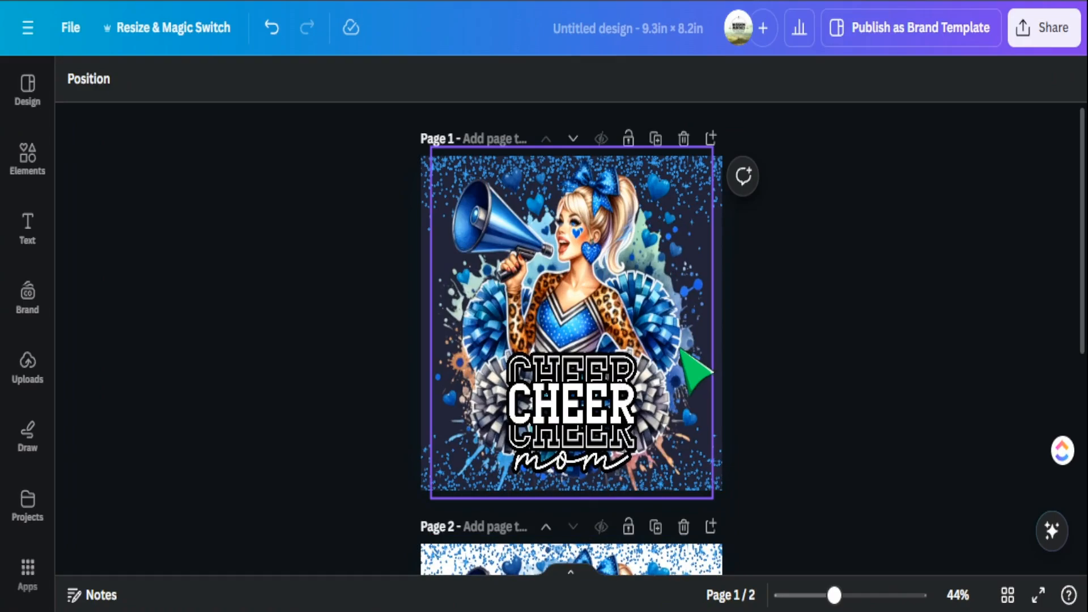
scroll(703, 408, down, 5)
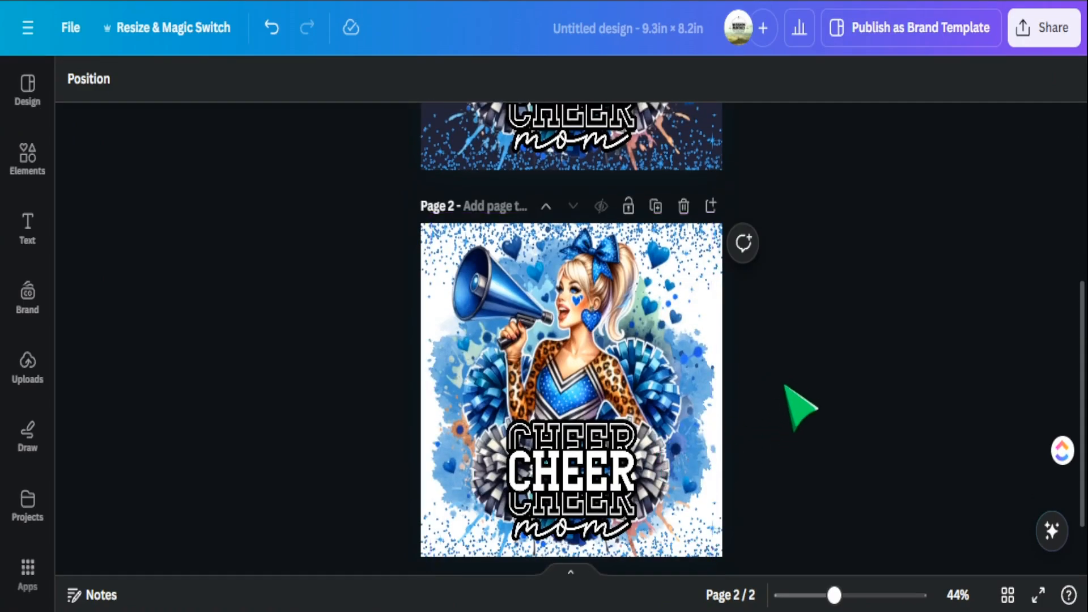
- Download only page 2 of the design as a PNG at size 1 (2,000 × 1,763 px)
click(1041, 29)
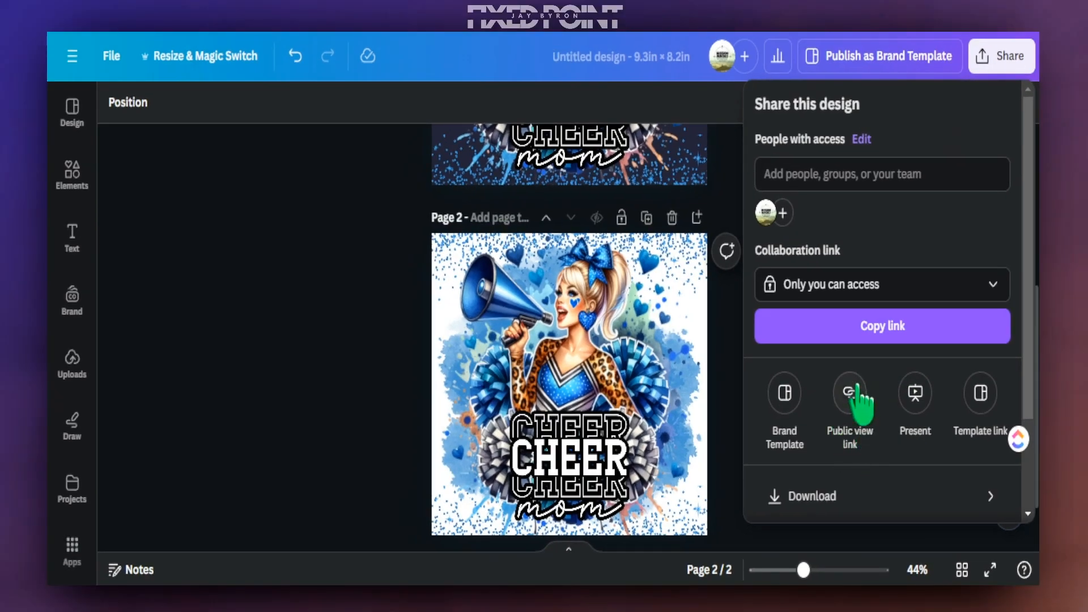
scroll(887, 405, down, 3)
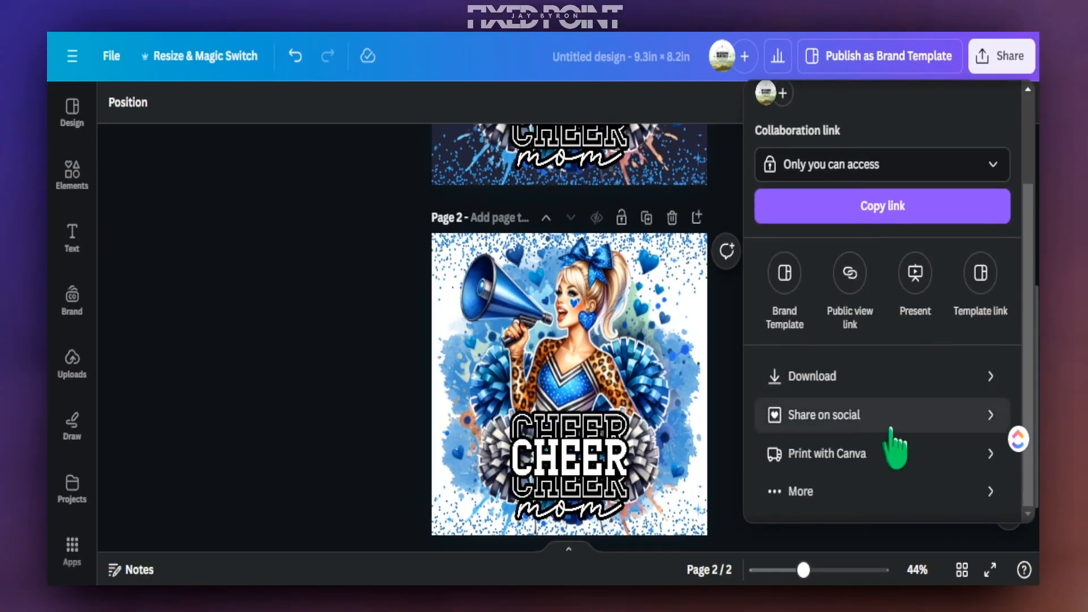
click(872, 379)
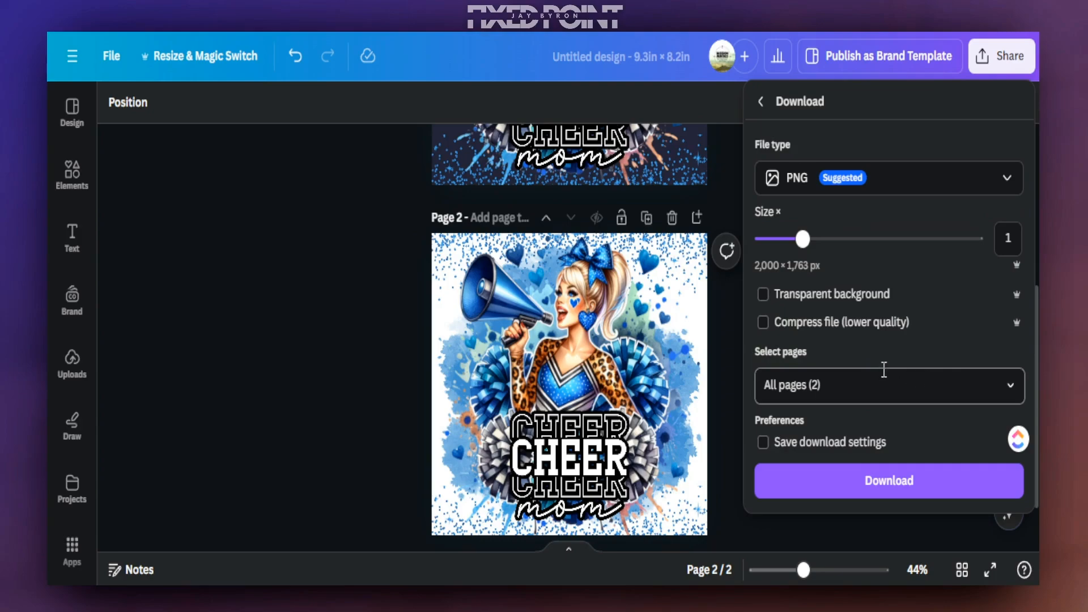
click(1011, 391)
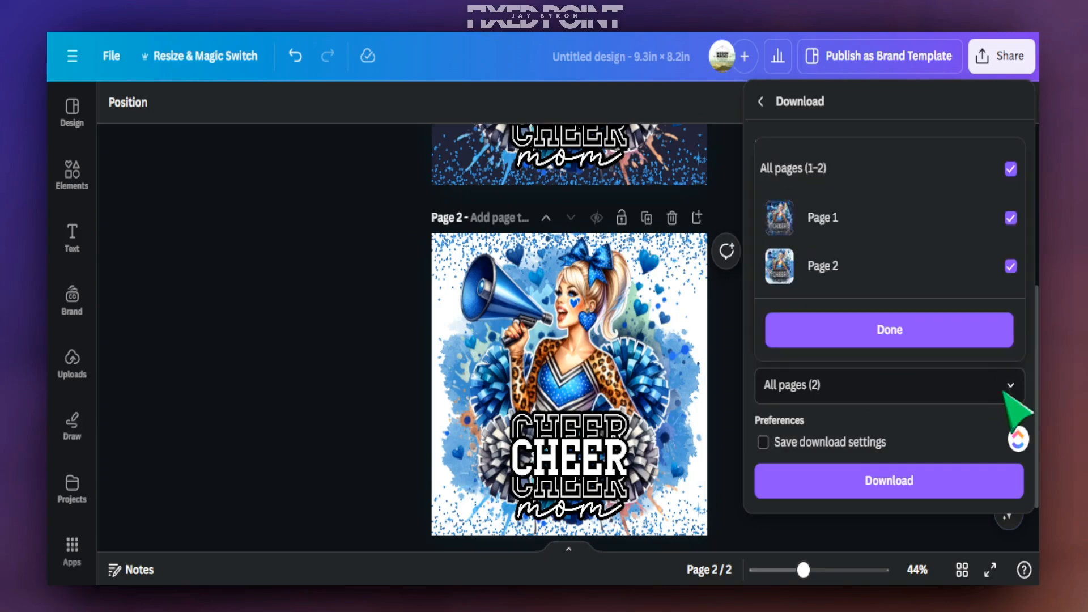
click(1011, 169)
click(997, 267)
click(903, 329)
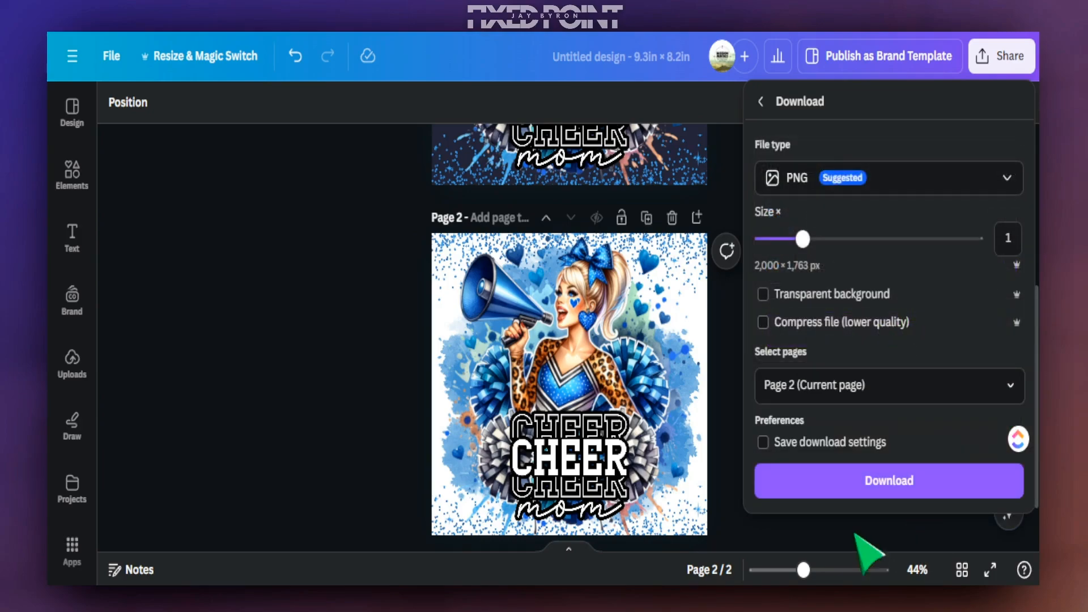
click(856, 494)
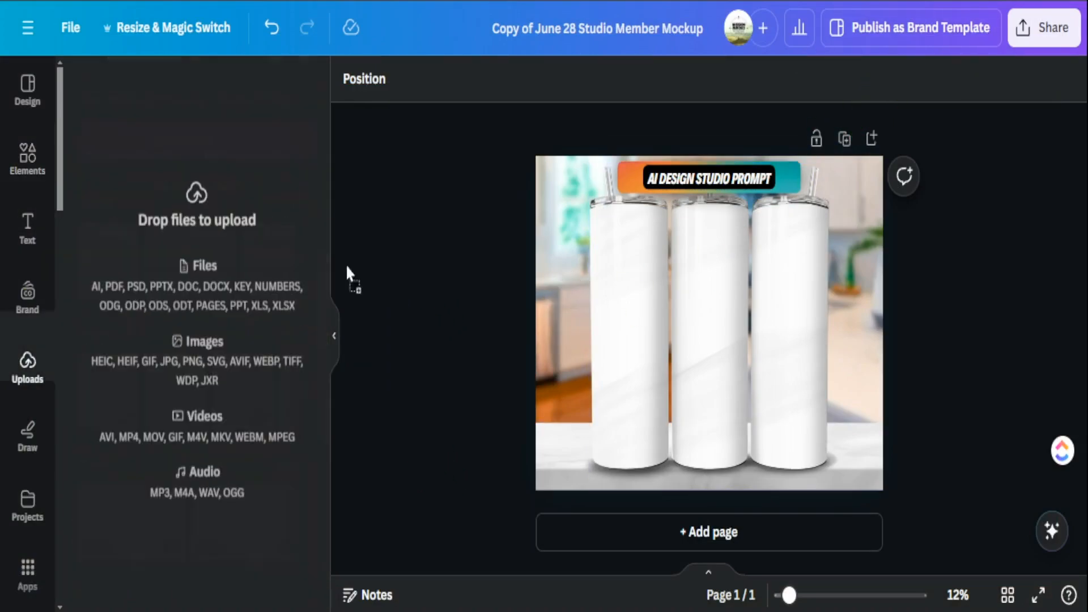
- Upload the cheer mom PNG to the tumbler mockup design and, after cropping down the white tumbler overlay, fill the tumbler frame beneath with it
drag(348, 269, 277, 287)
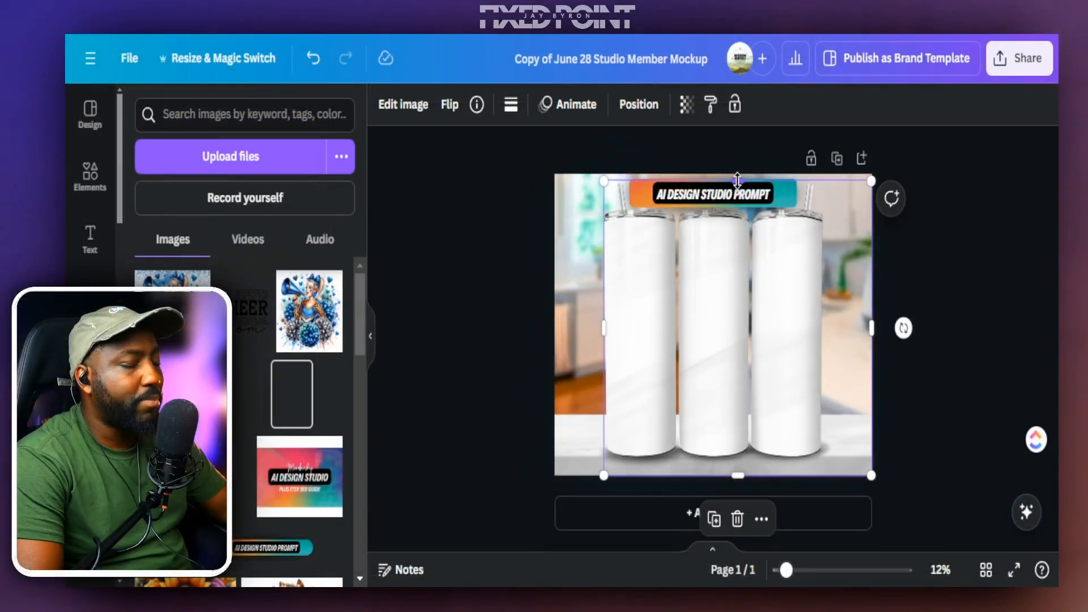
mouse_move(738, 181)
mouse_down()
mouse_move(709, 282)
mouse_move(737, 189)
mouse_up()
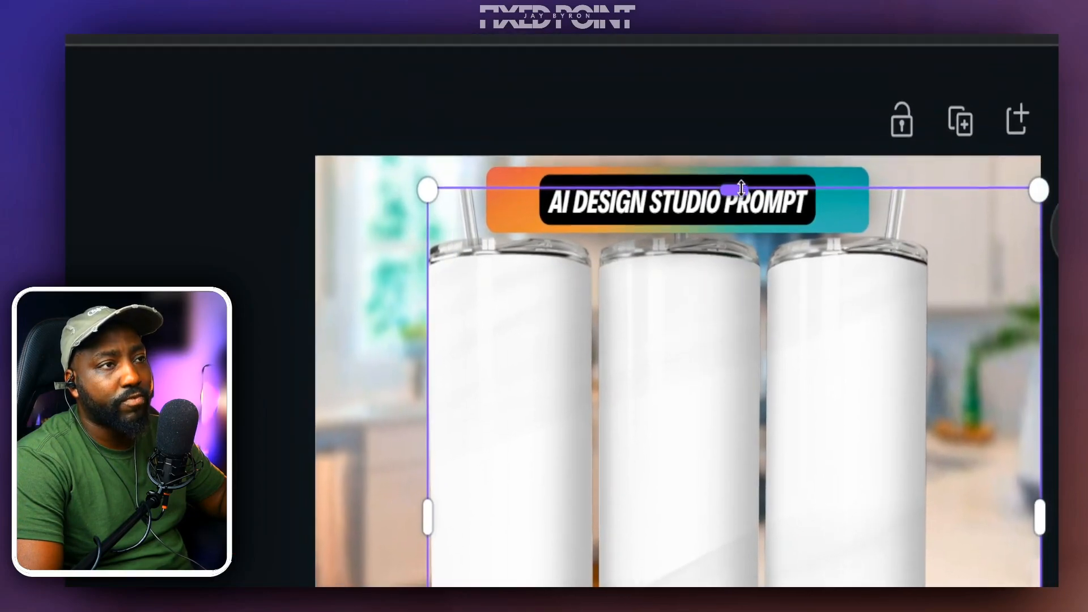
drag(752, 82, 741, 434)
drag(741, 337, 740, 258)
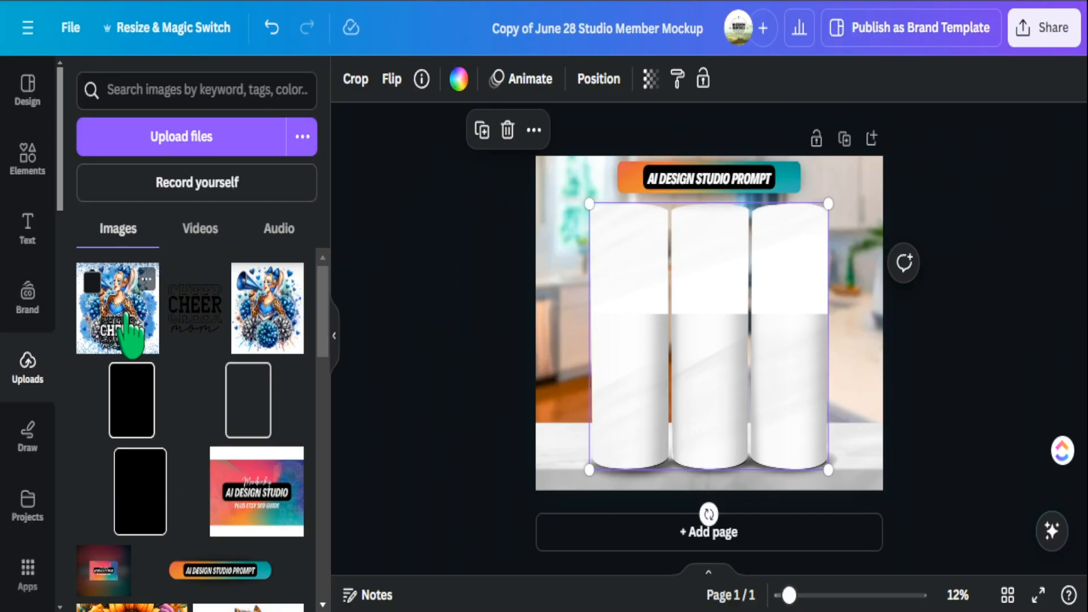
drag(129, 331, 628, 264)
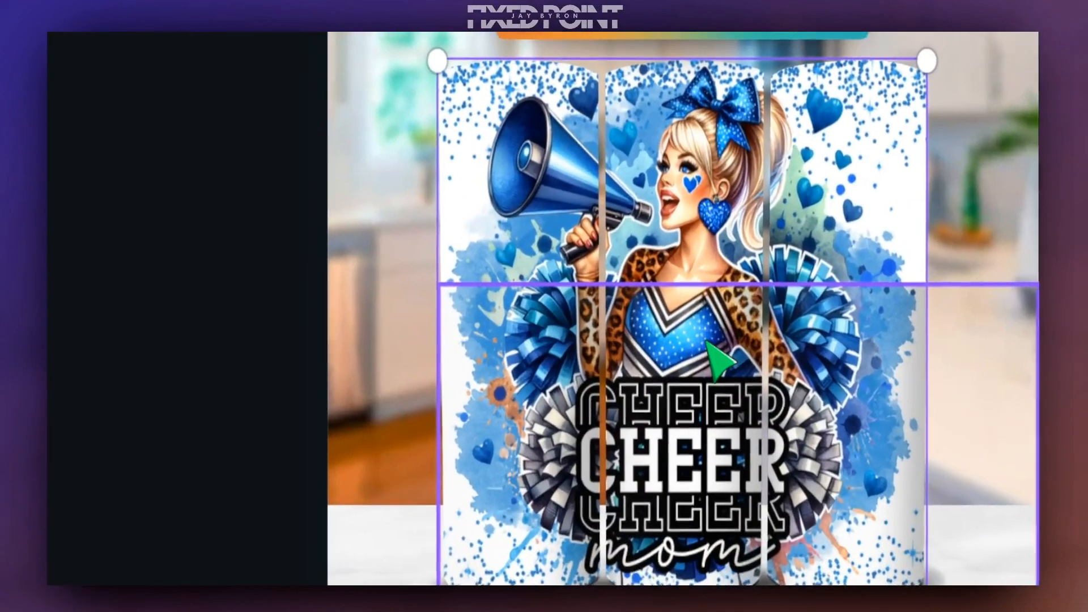
- Extend the cropped tumbler overlay's upper edge back up so it covers the whole design, including the lids and straws
click(709, 346)
drag(729, 300, 711, 412)
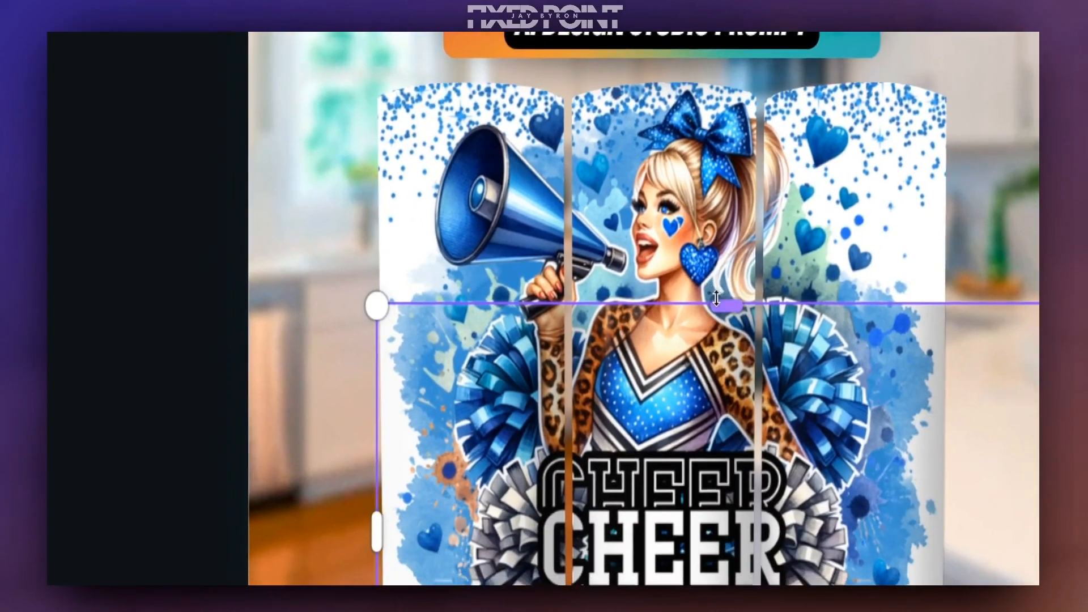
drag(776, 388, 713, 166)
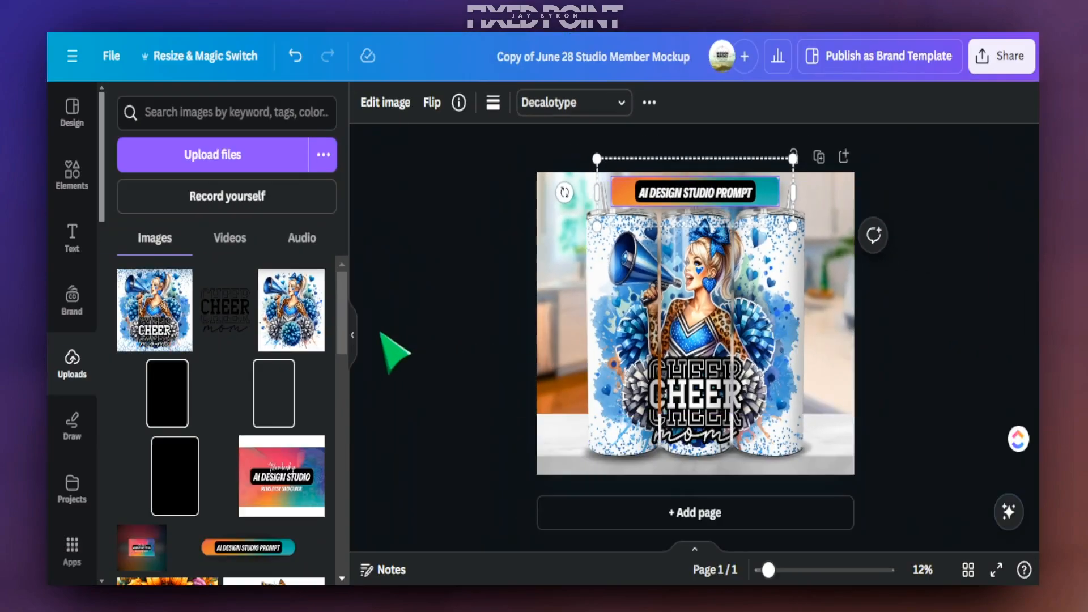
click(353, 338)
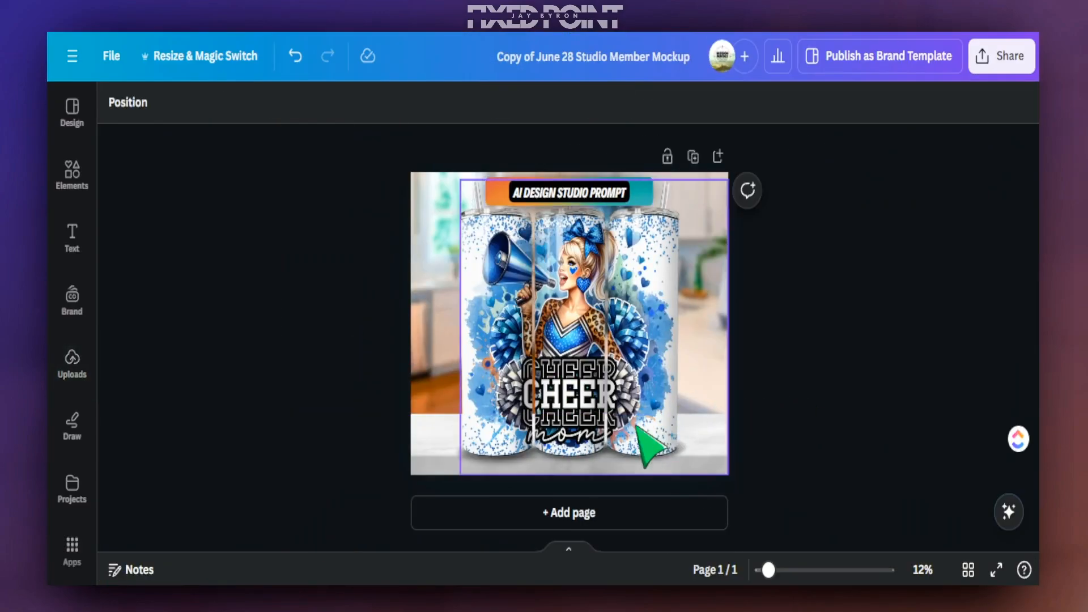